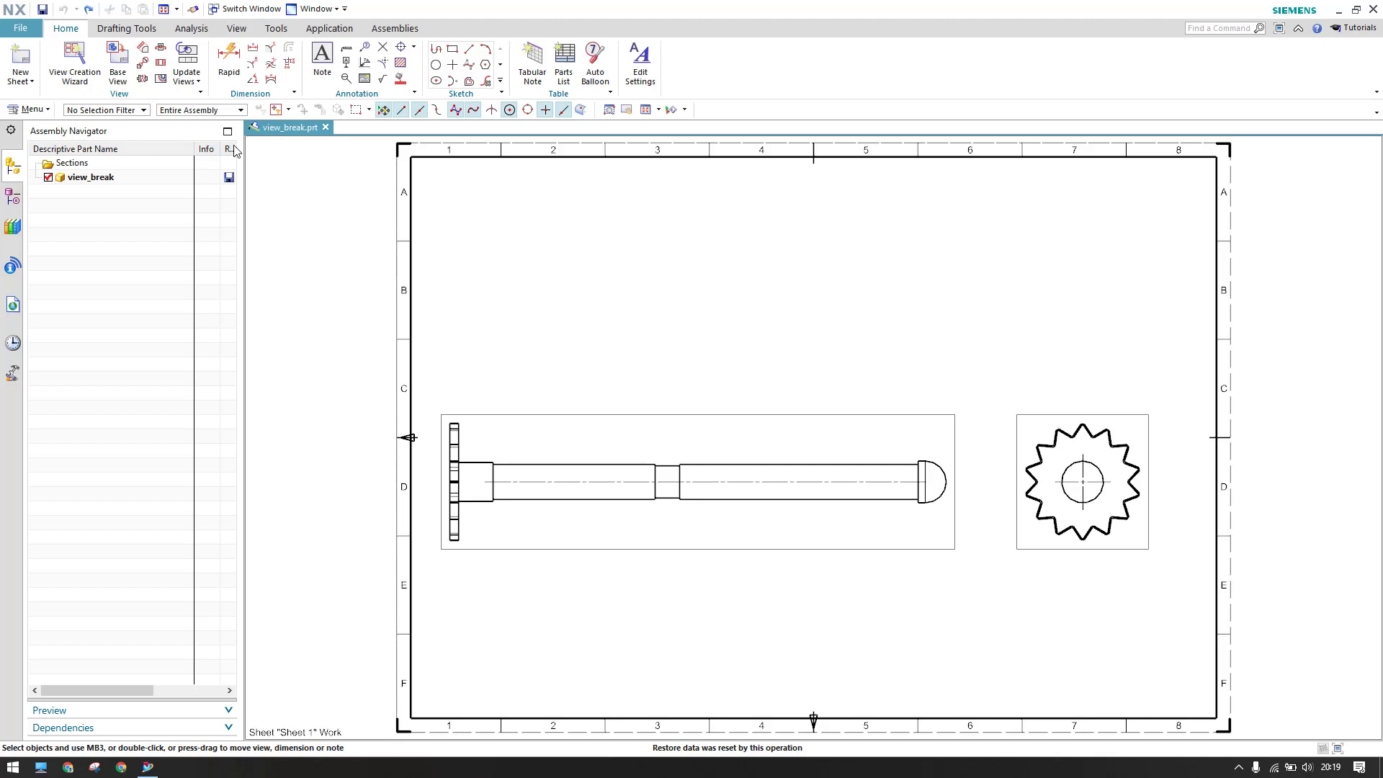
Start a Regular-type view break, move its dialog top-left, and pick the shaft view.
{"action": "left_click", "coordinate": [142, 79]}
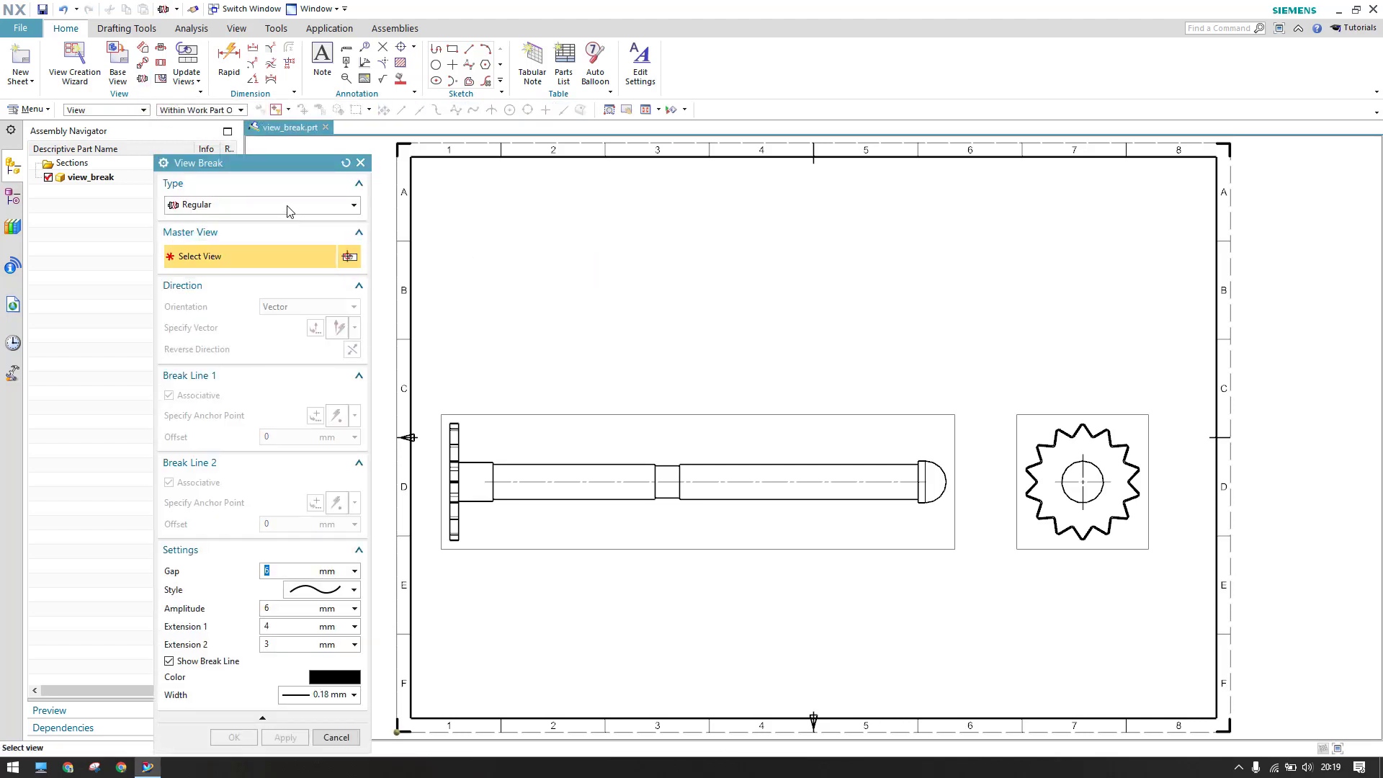
{"action": "left_click", "coordinate": [289, 206]}
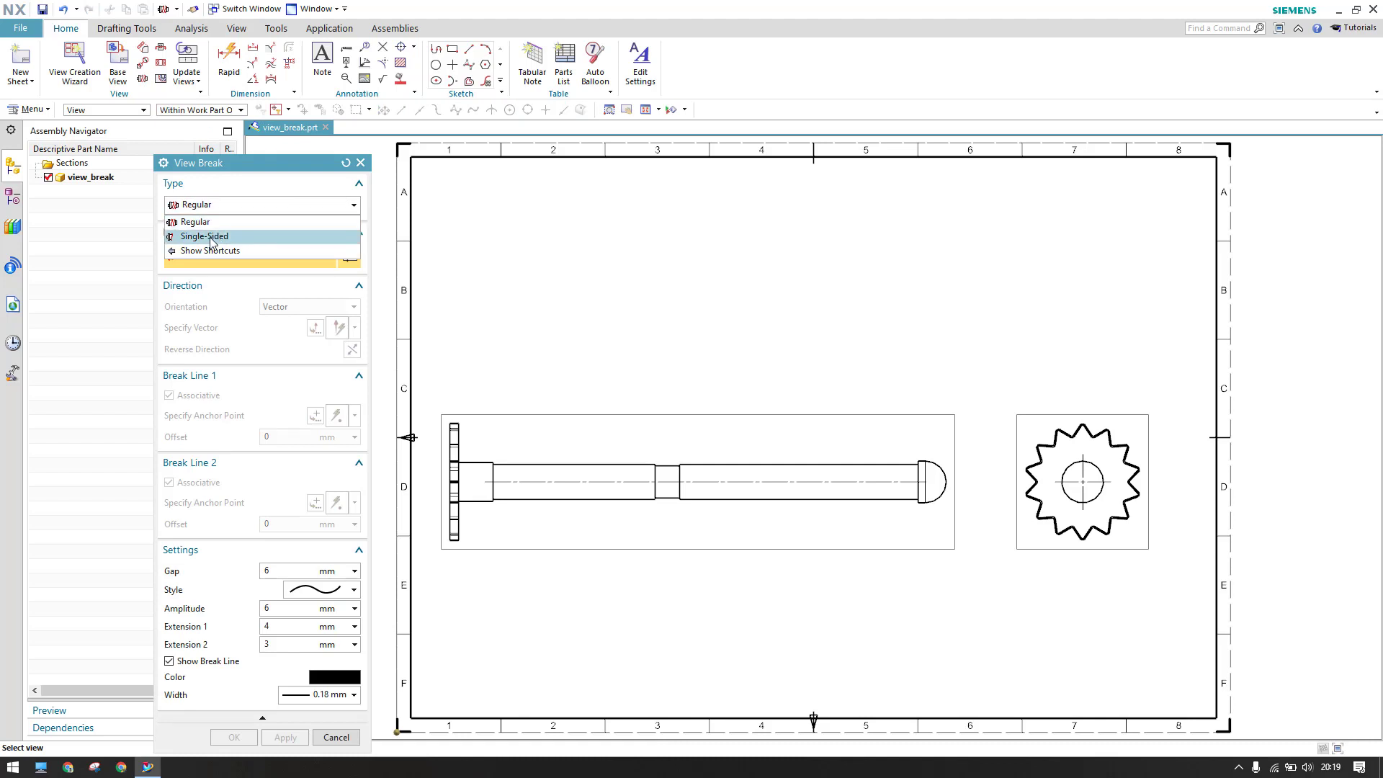
{"action": "left_click", "coordinate": [231, 224]}
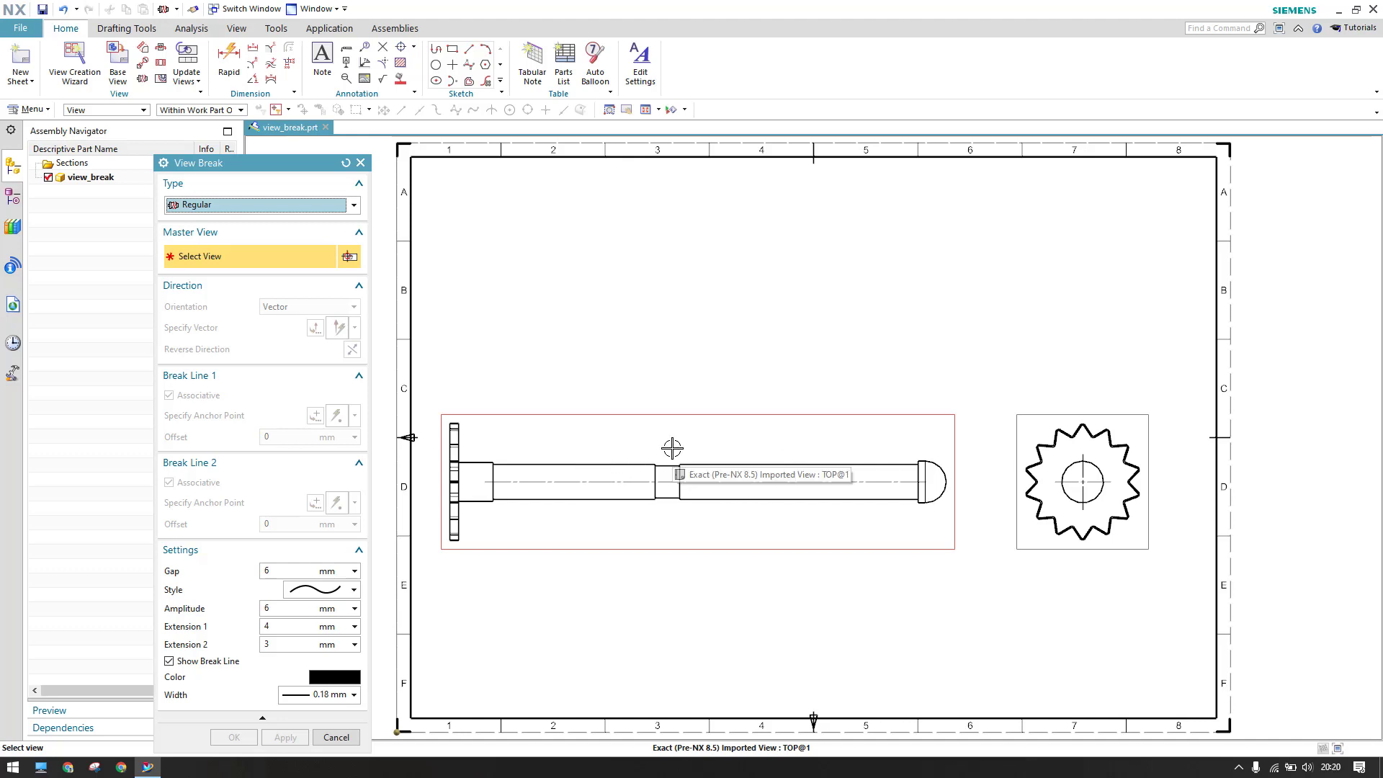
{"action": "left_click", "coordinate": [252, 206]}
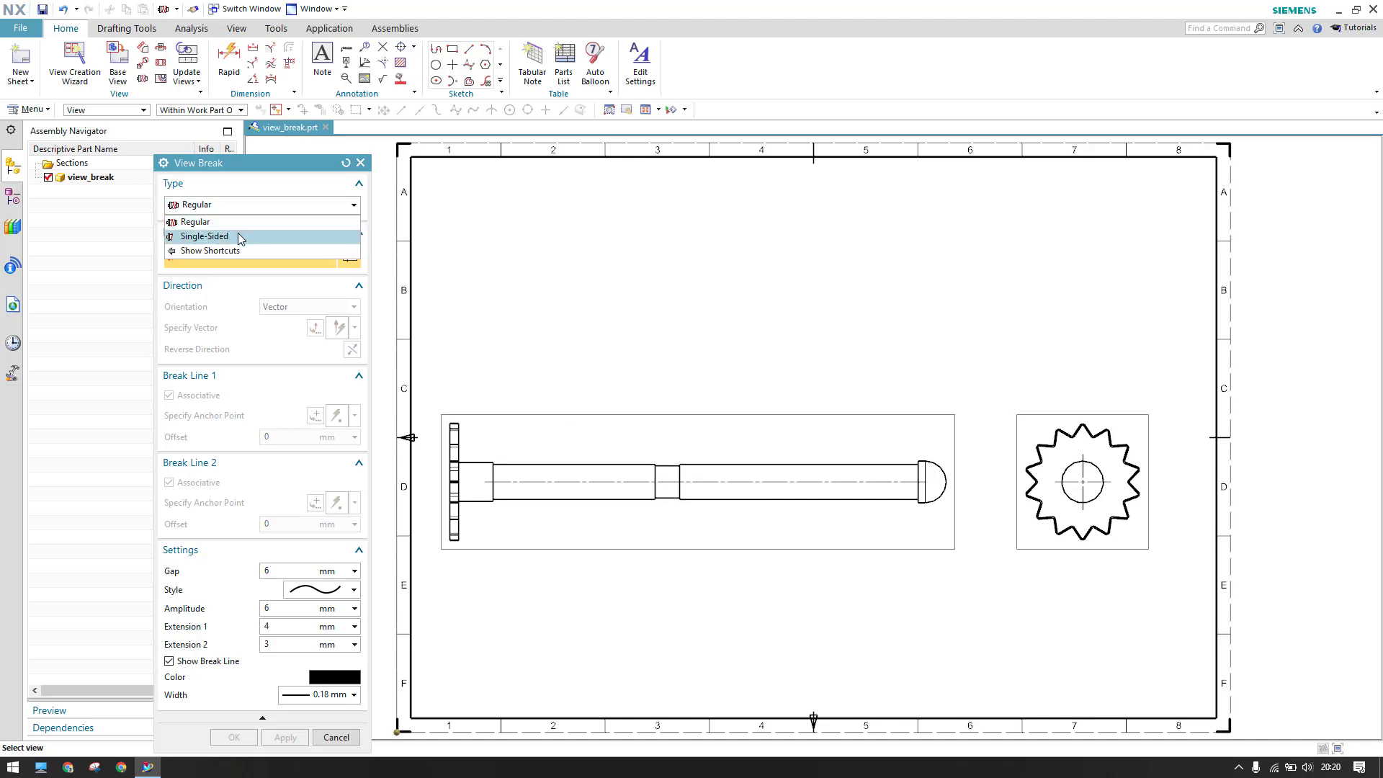
{"action": "left_click", "coordinate": [240, 223]}
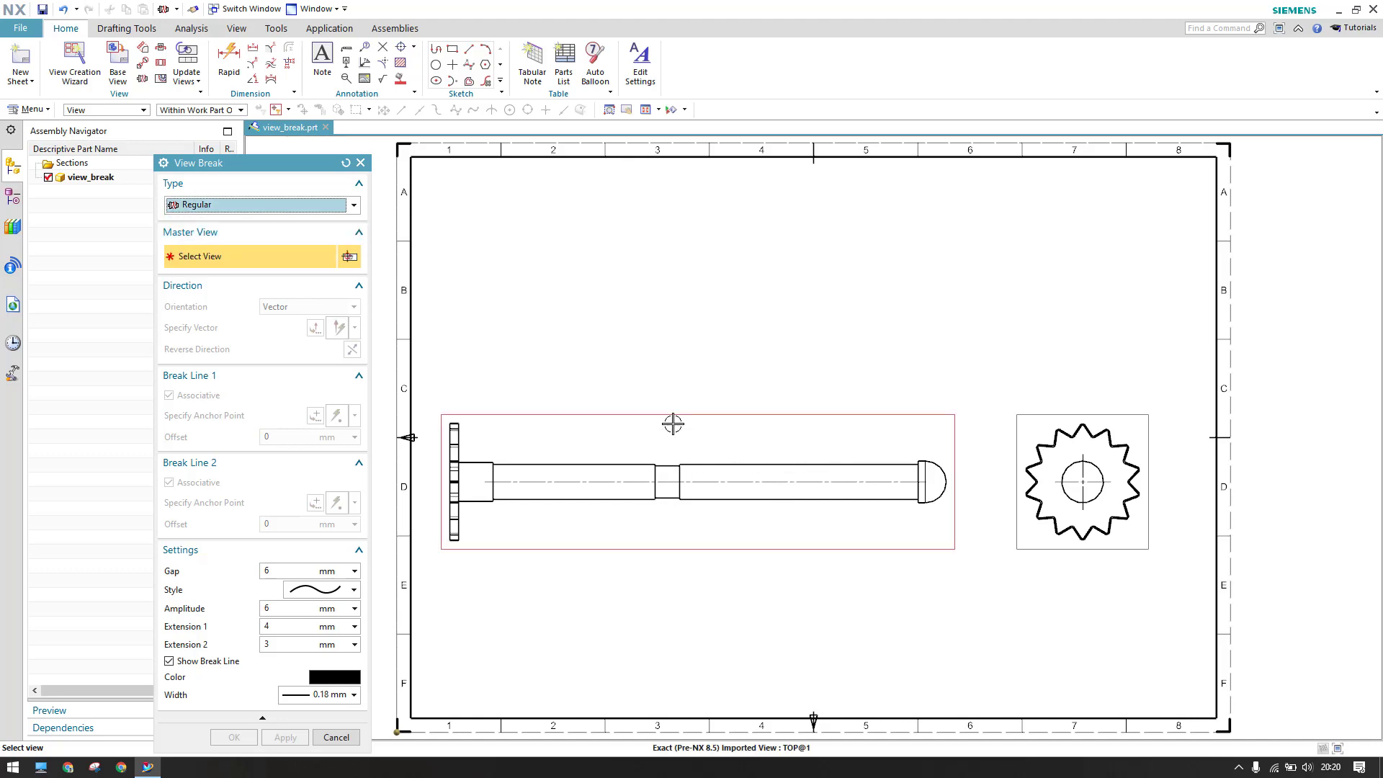
{"action": "left_click", "coordinate": [271, 208]}
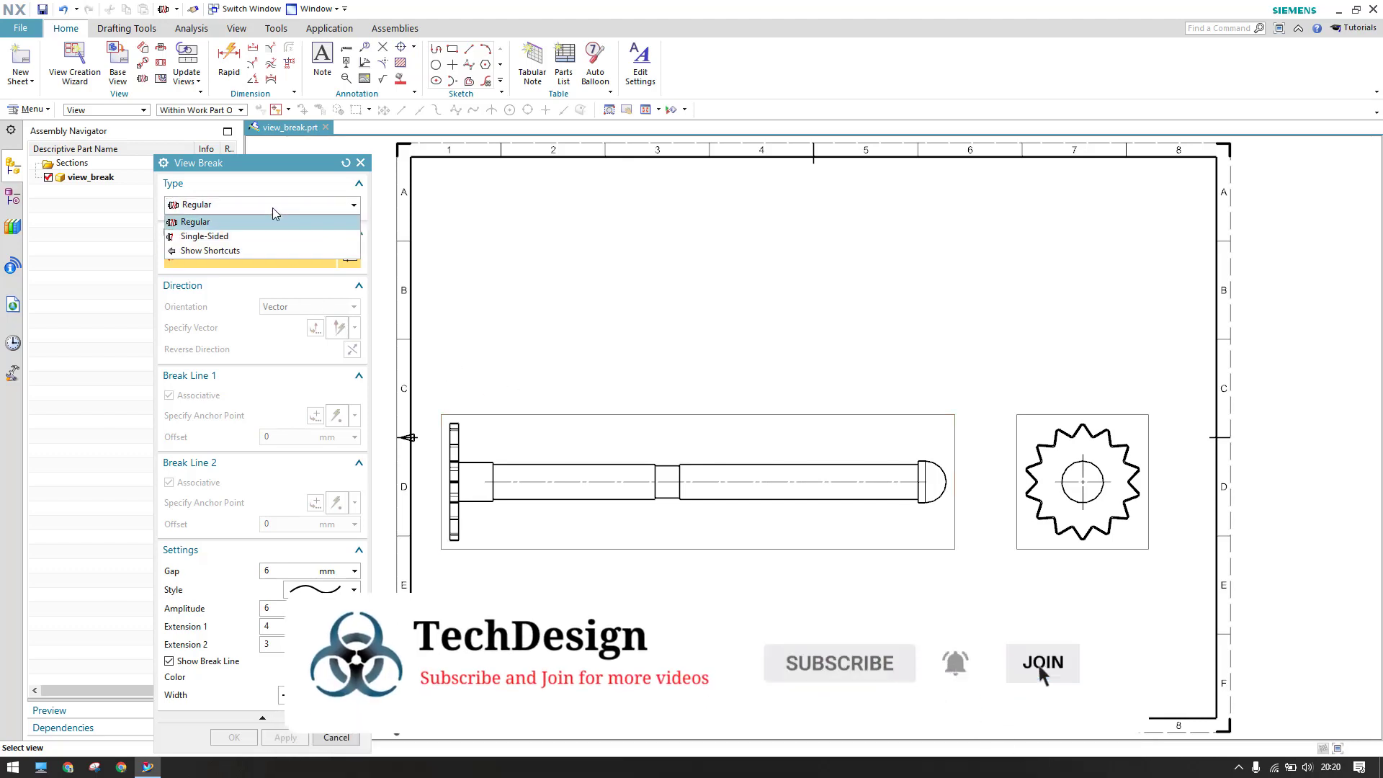
{"action": "left_click", "coordinate": [238, 226]}
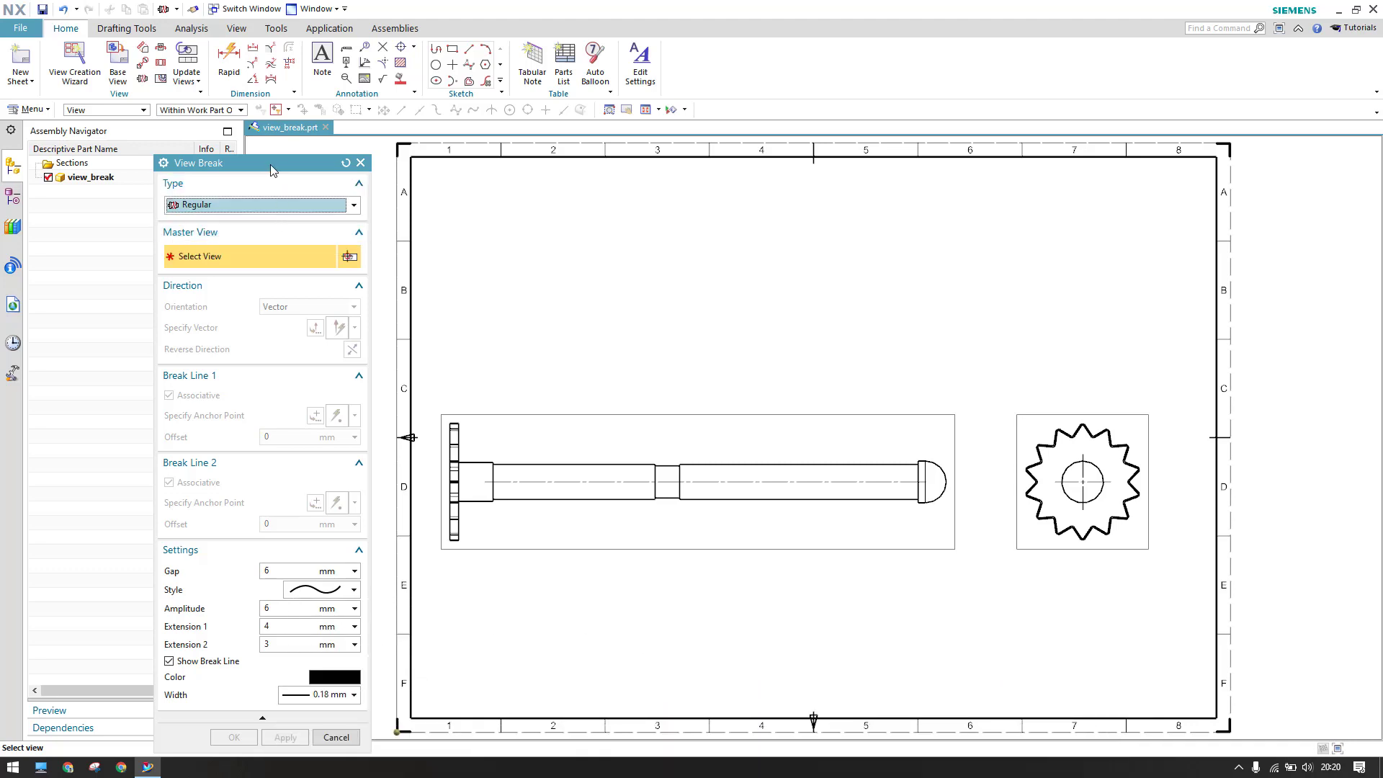
{"action": "left_click_drag", "start_coordinate": [272, 170], "coordinate": [237, 94]}
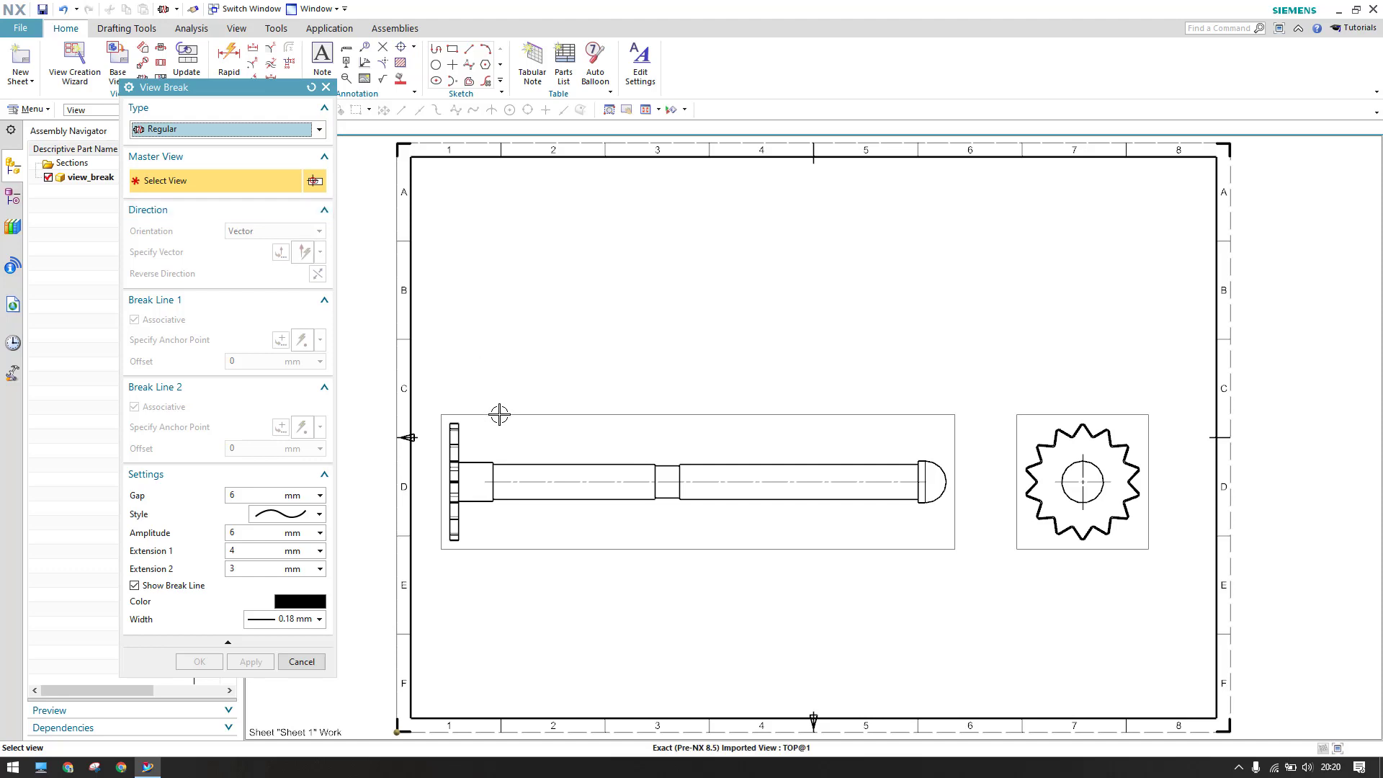
{"action": "left_click", "coordinate": [499, 414]}
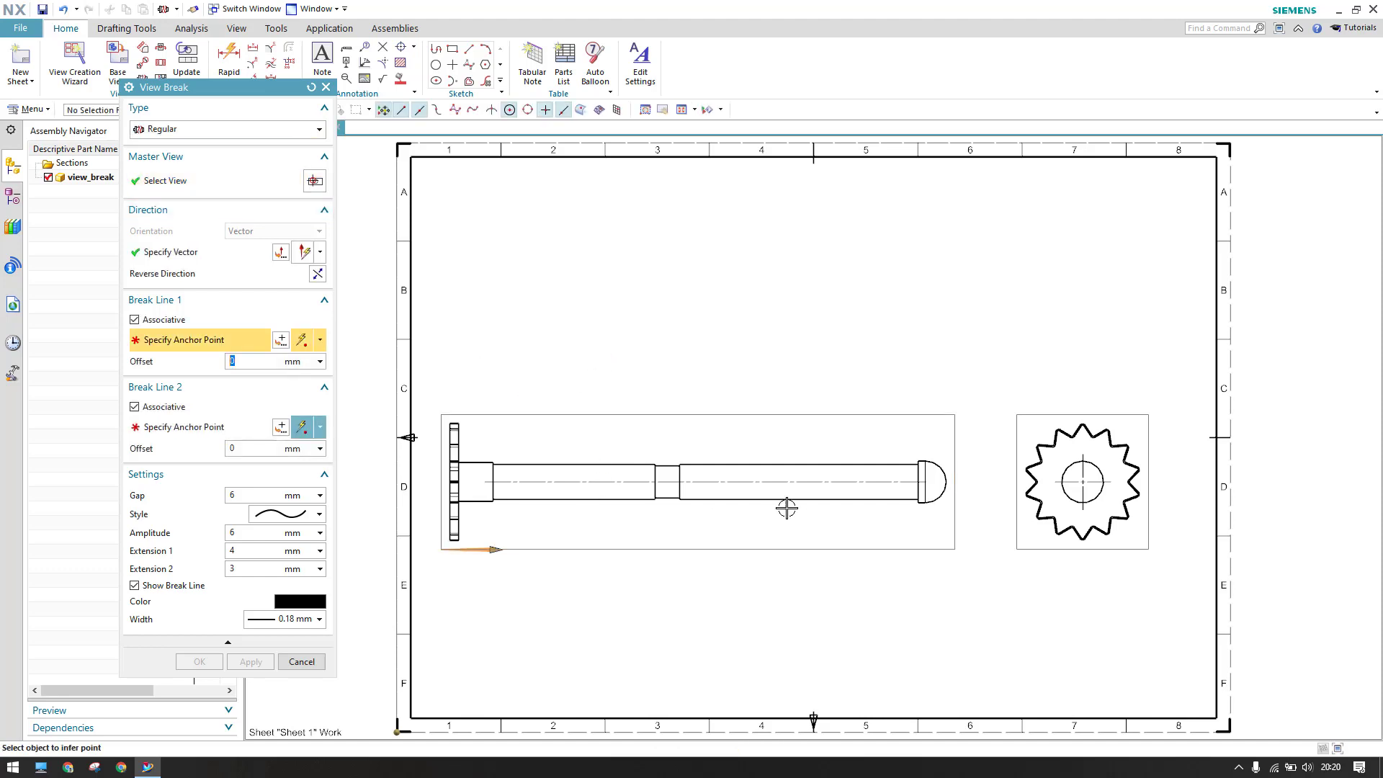
With Point on Curve snap on, anchor both break lines on the shaft's top edge.
{"action": "scroll", "coordinate": [636, 263], "scroll_direction": "up", "scroll_amount": 1}
{"action": "scroll", "coordinate": [636, 309], "scroll_direction": "down", "scroll_amount": 1}
{"action": "scroll", "coordinate": [619, 339], "scroll_direction": "up", "scroll_amount": 1}
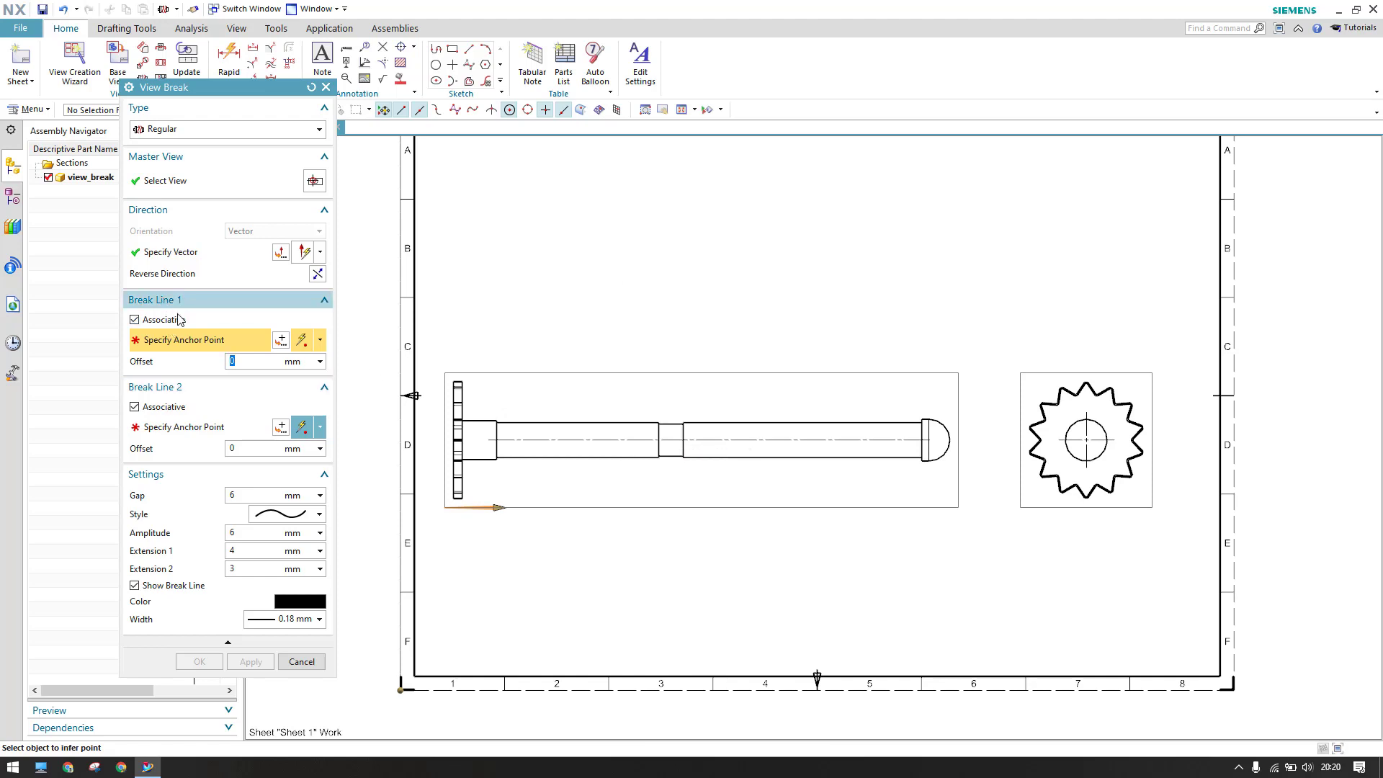
{"action": "scroll", "coordinate": [583, 435], "scroll_direction": "up", "scroll_amount": 3}
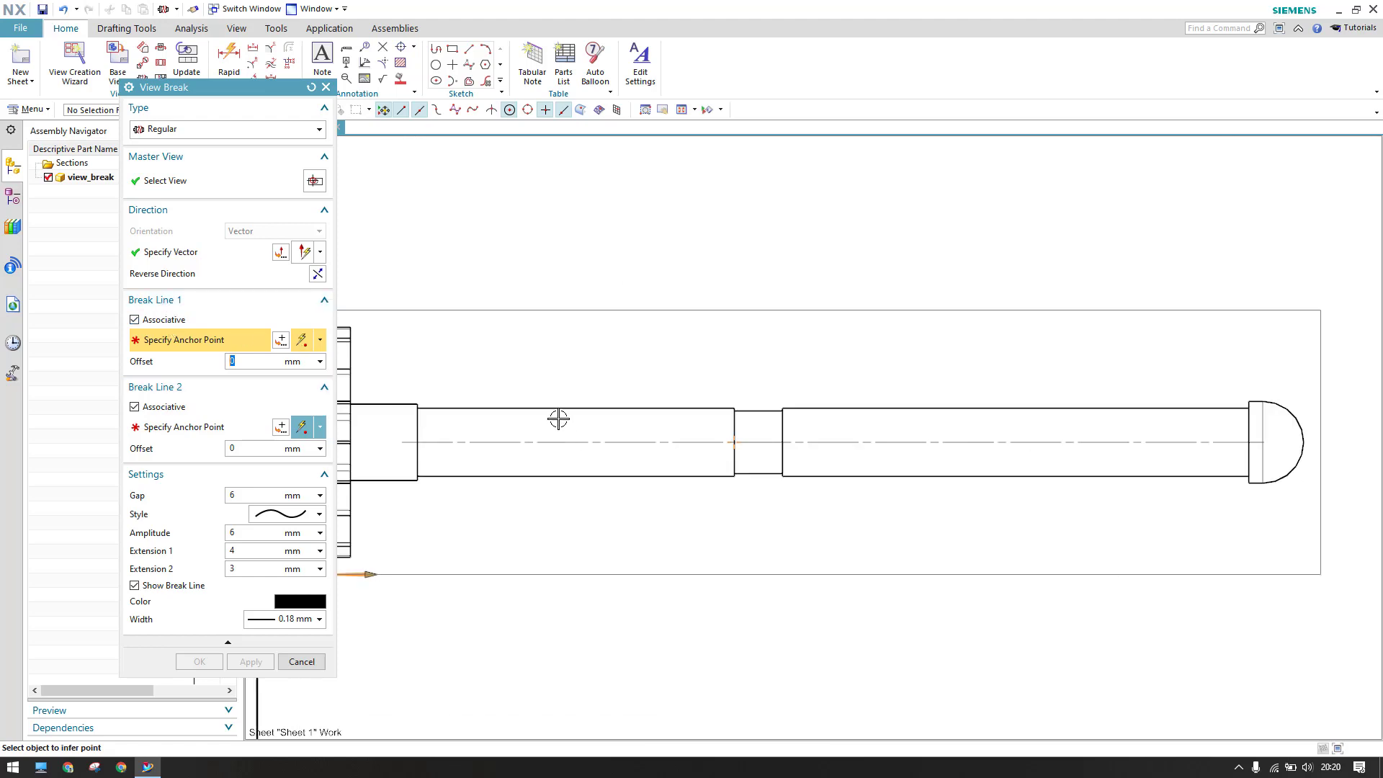
{"action": "scroll", "coordinate": [558, 419], "scroll_direction": "down", "scroll_amount": 1}
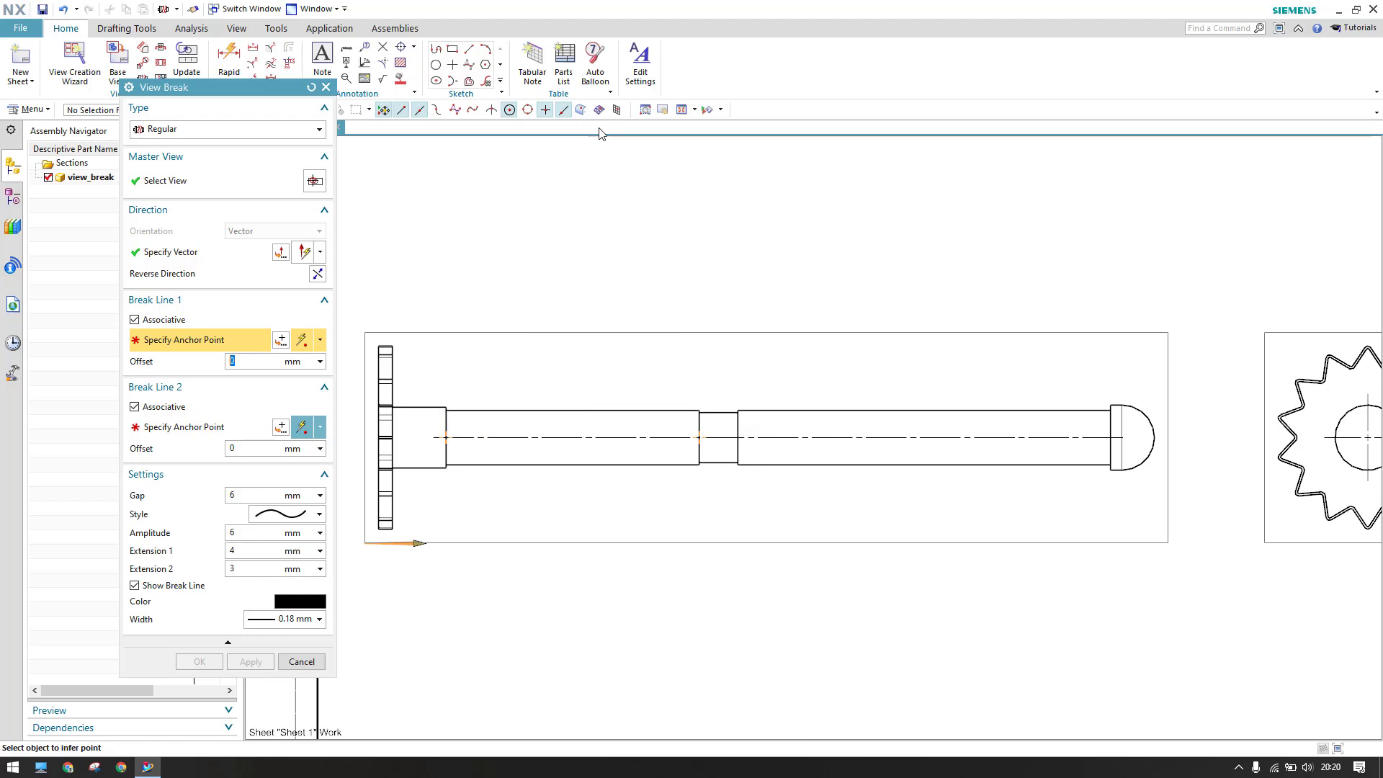
{"action": "left_click", "coordinate": [563, 110]}
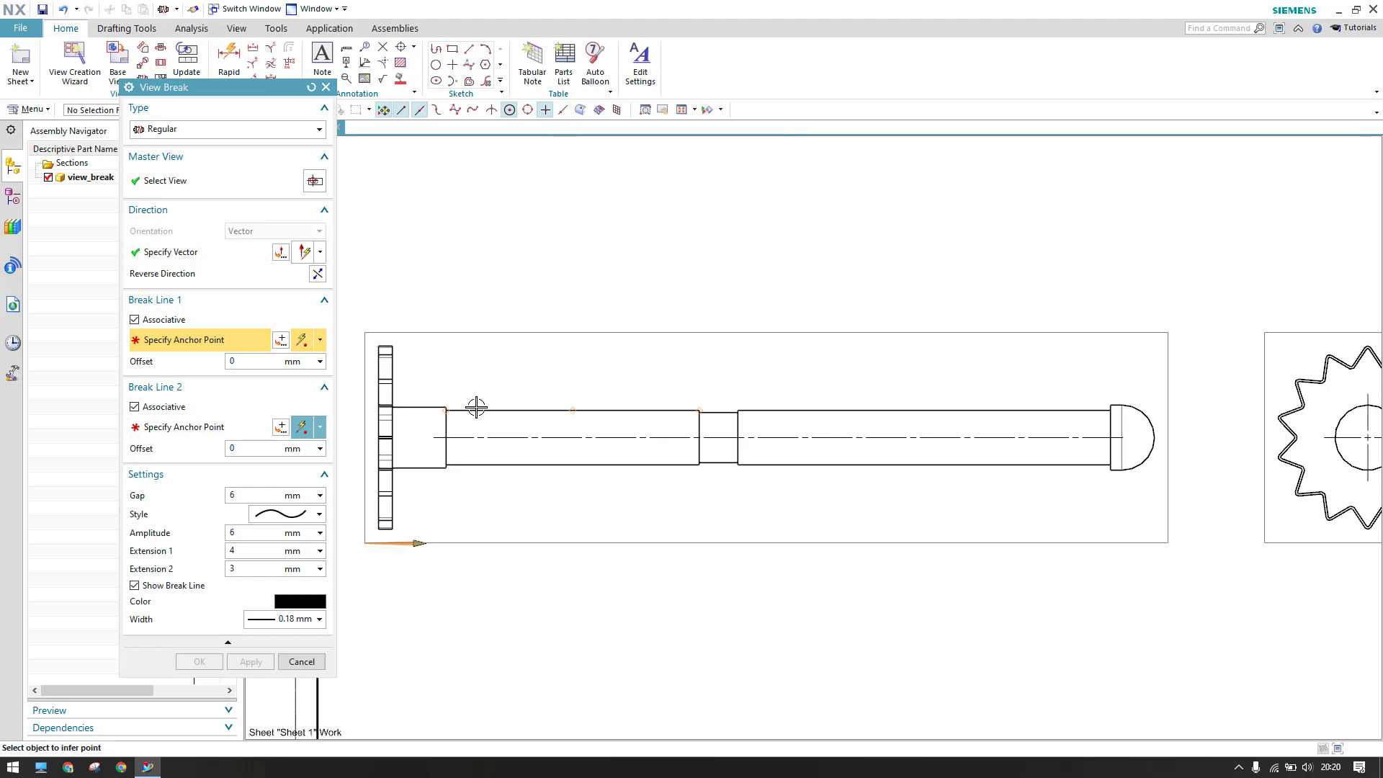
{"action": "left_click", "coordinate": [562, 110]}
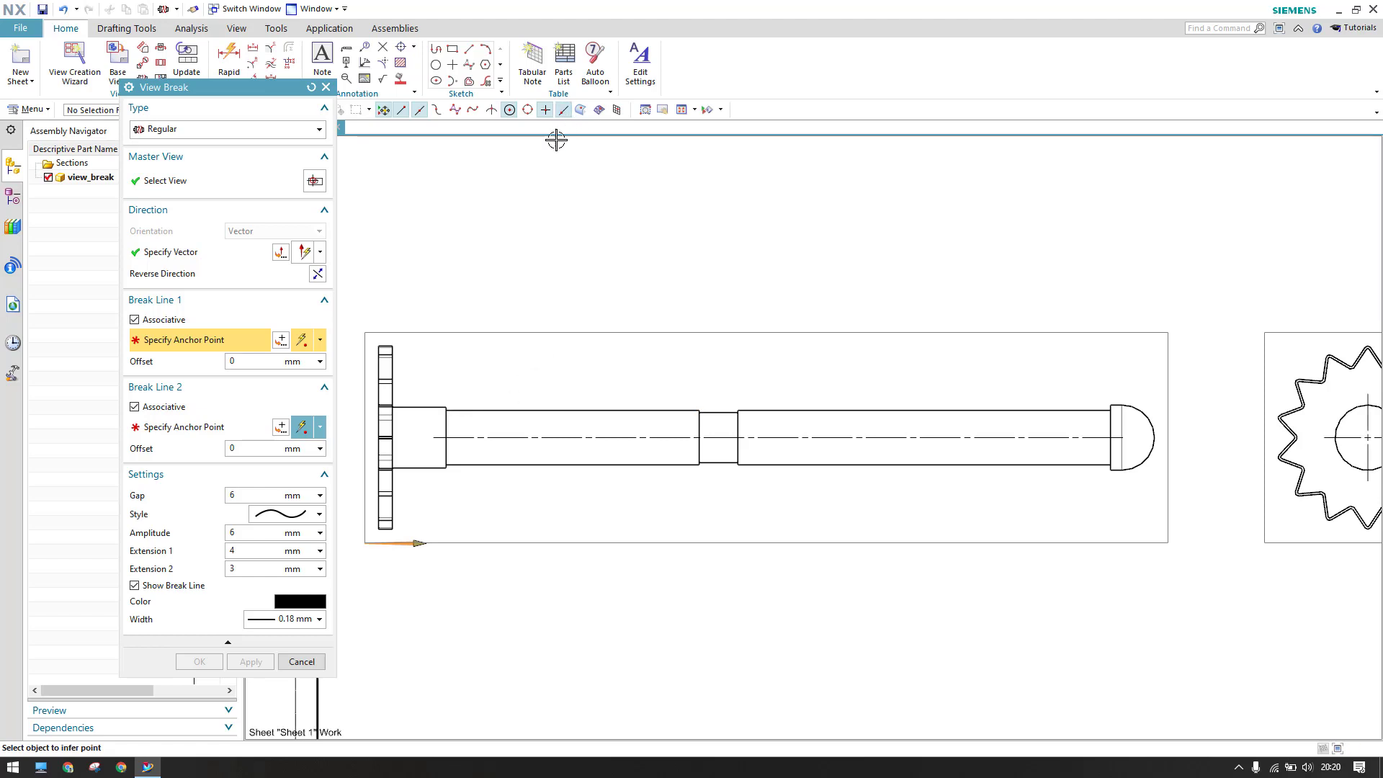
{"action": "left_click", "coordinate": [503, 417]}
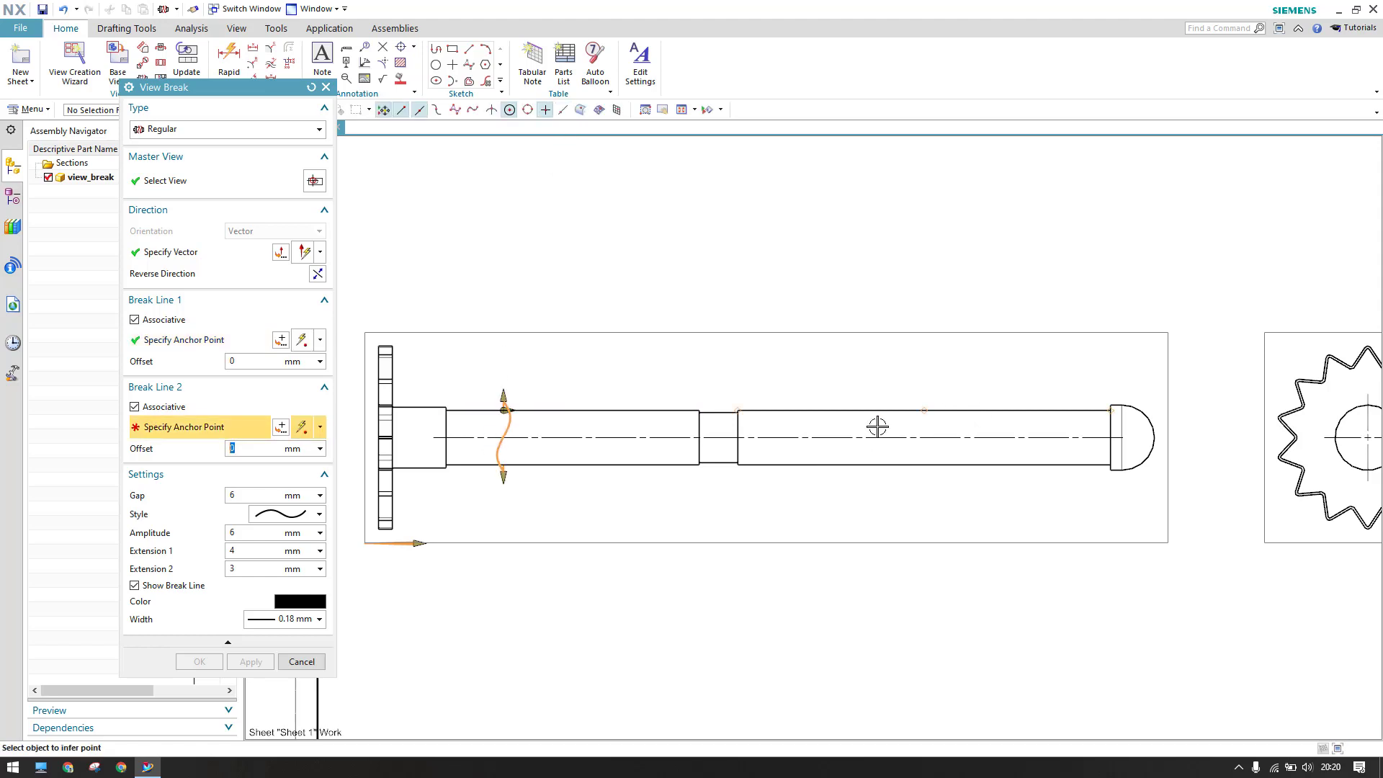
{"action": "left_click", "coordinate": [563, 109]}
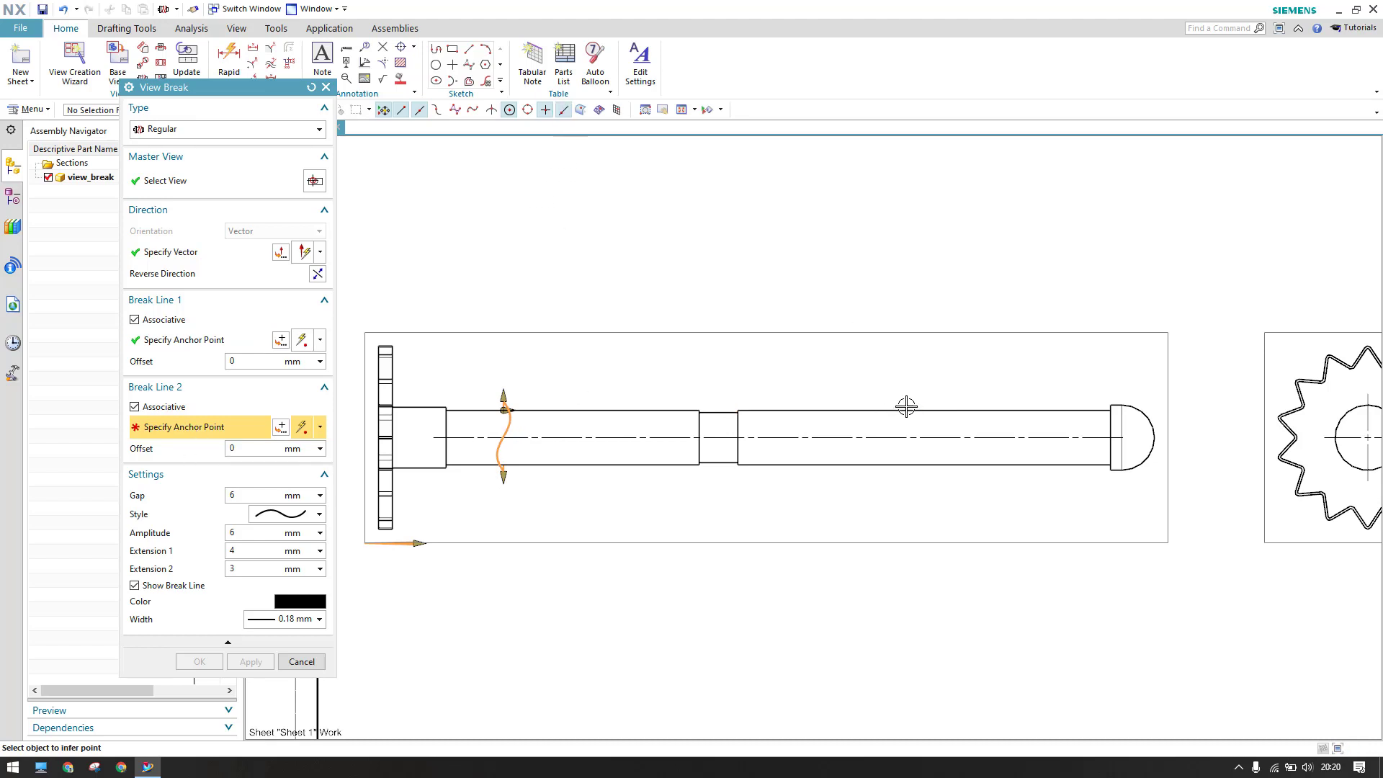
{"action": "left_click", "coordinate": [943, 410]}
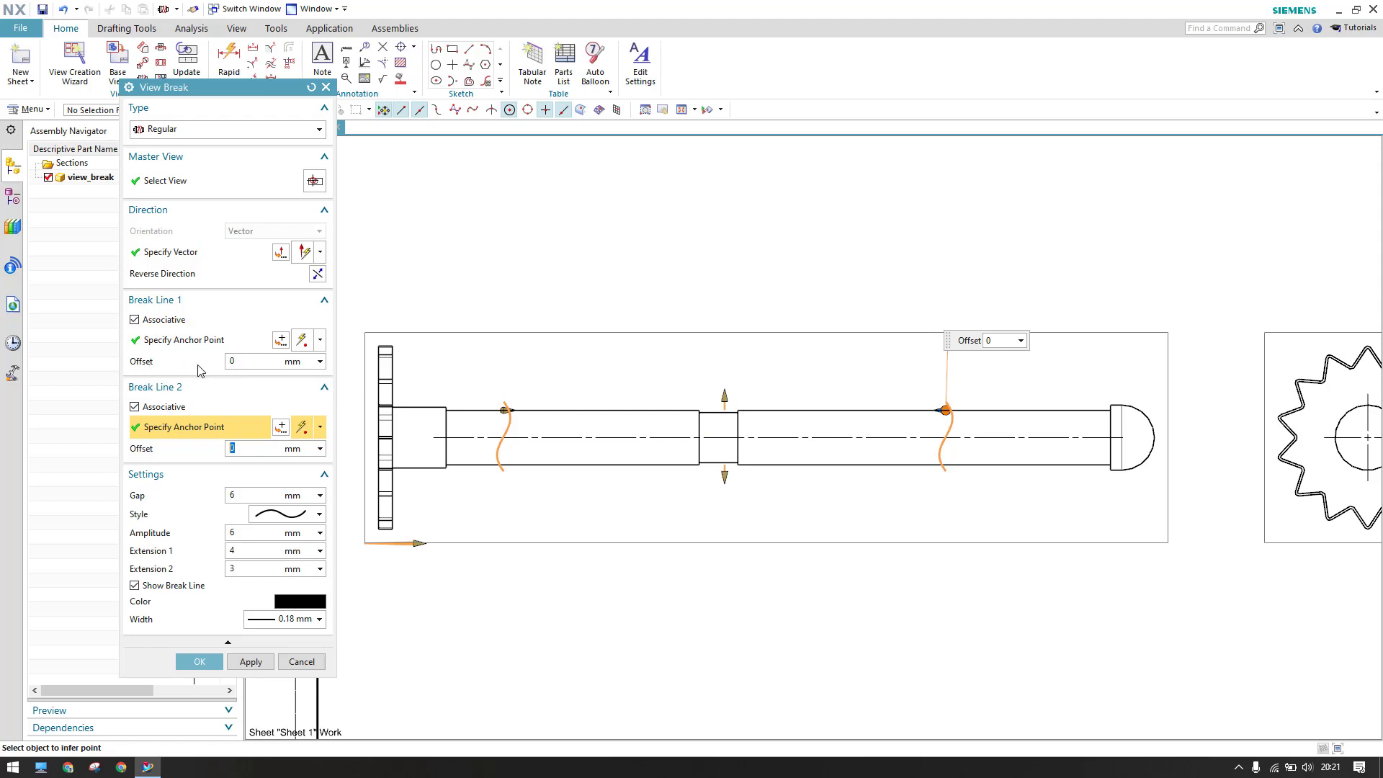
Set Break Line 1's offset back to 0 after trying 2.
{"action": "scroll", "coordinate": [469, 441], "scroll_direction": "up", "scroll_amount": 6}
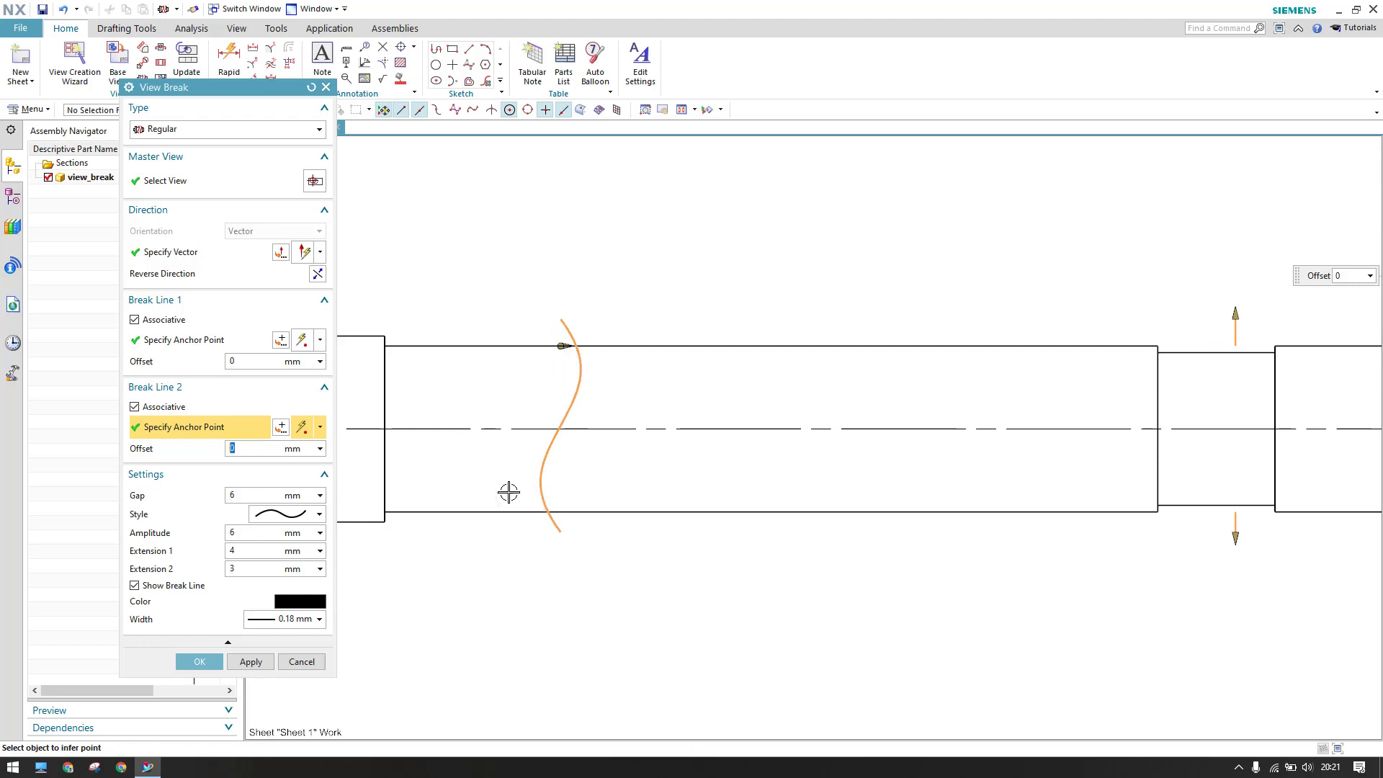
{"action": "left_click", "coordinate": [229, 363]}
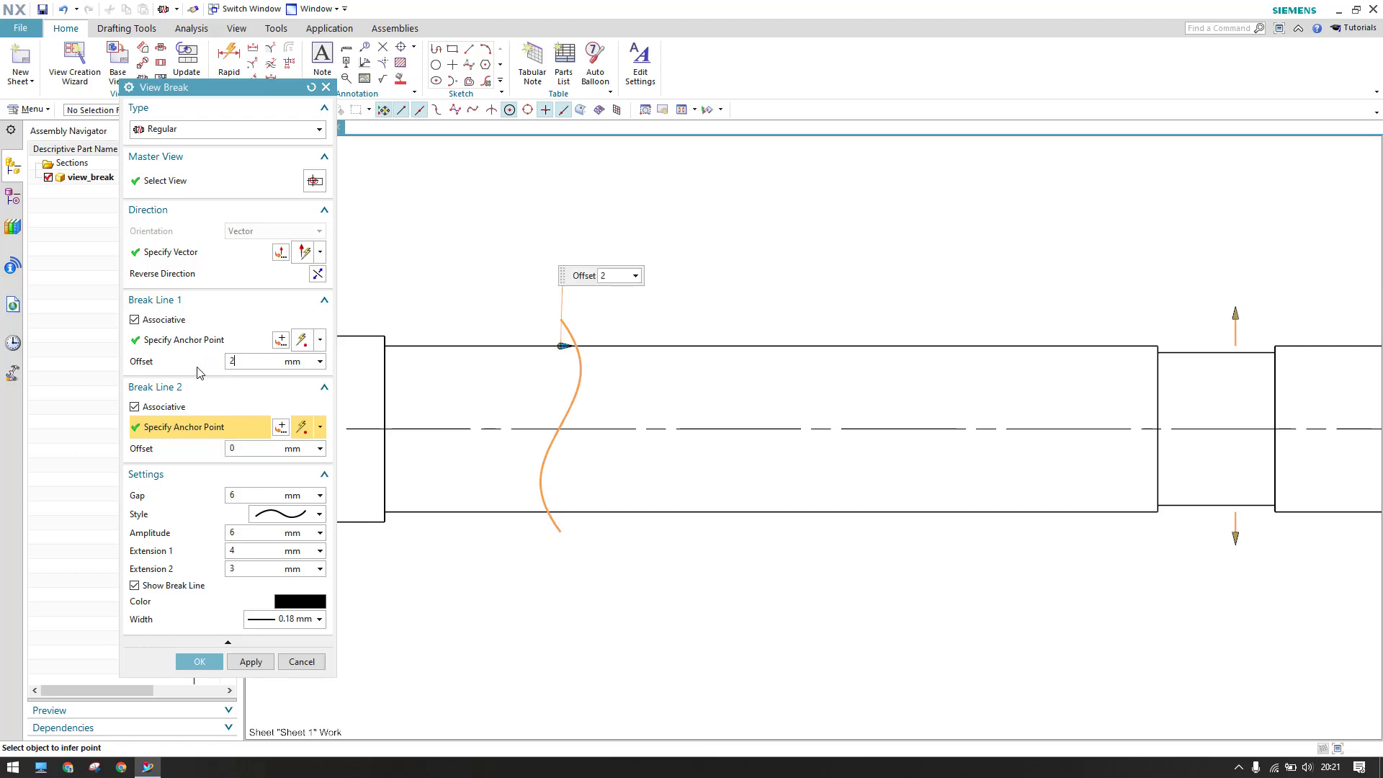
{"action": "left_click", "coordinate": [245, 364]}
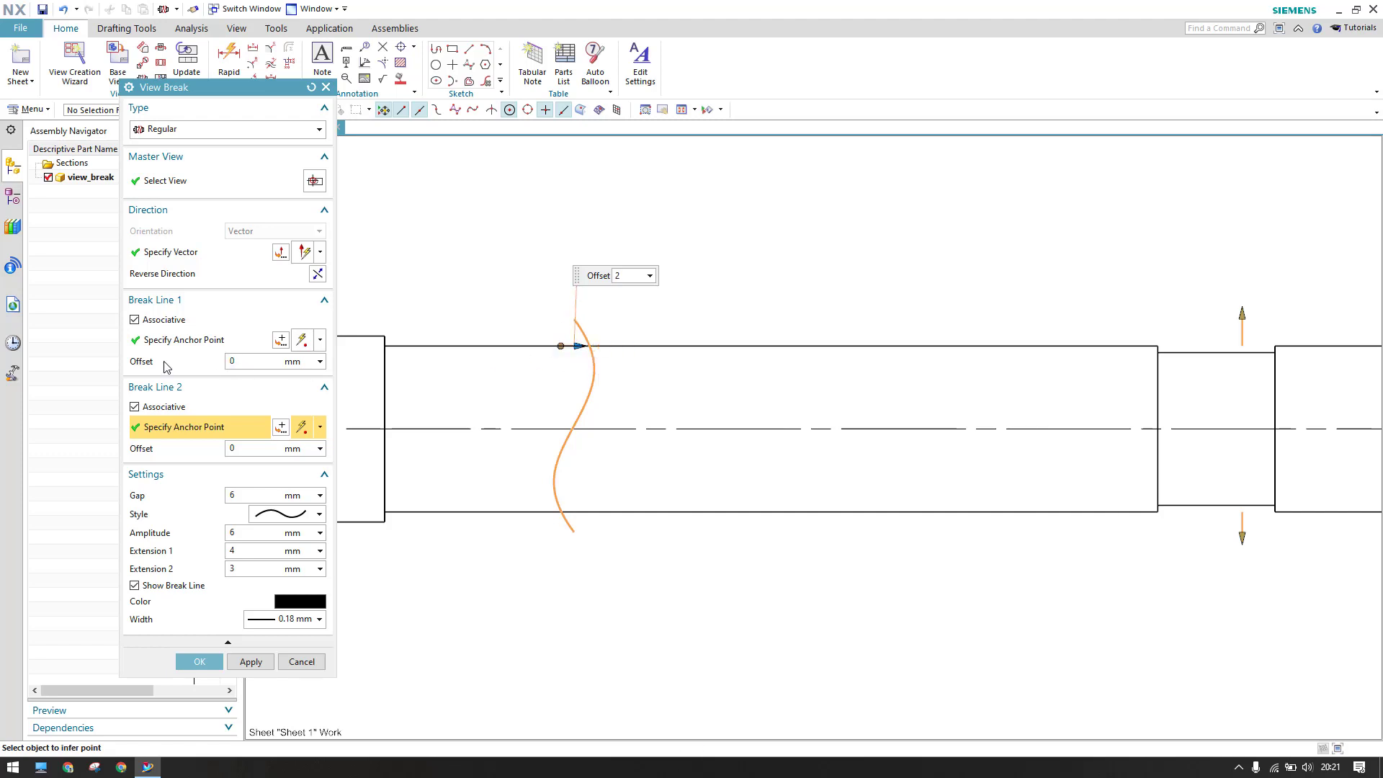
{"action": "key", "text": "Return"}
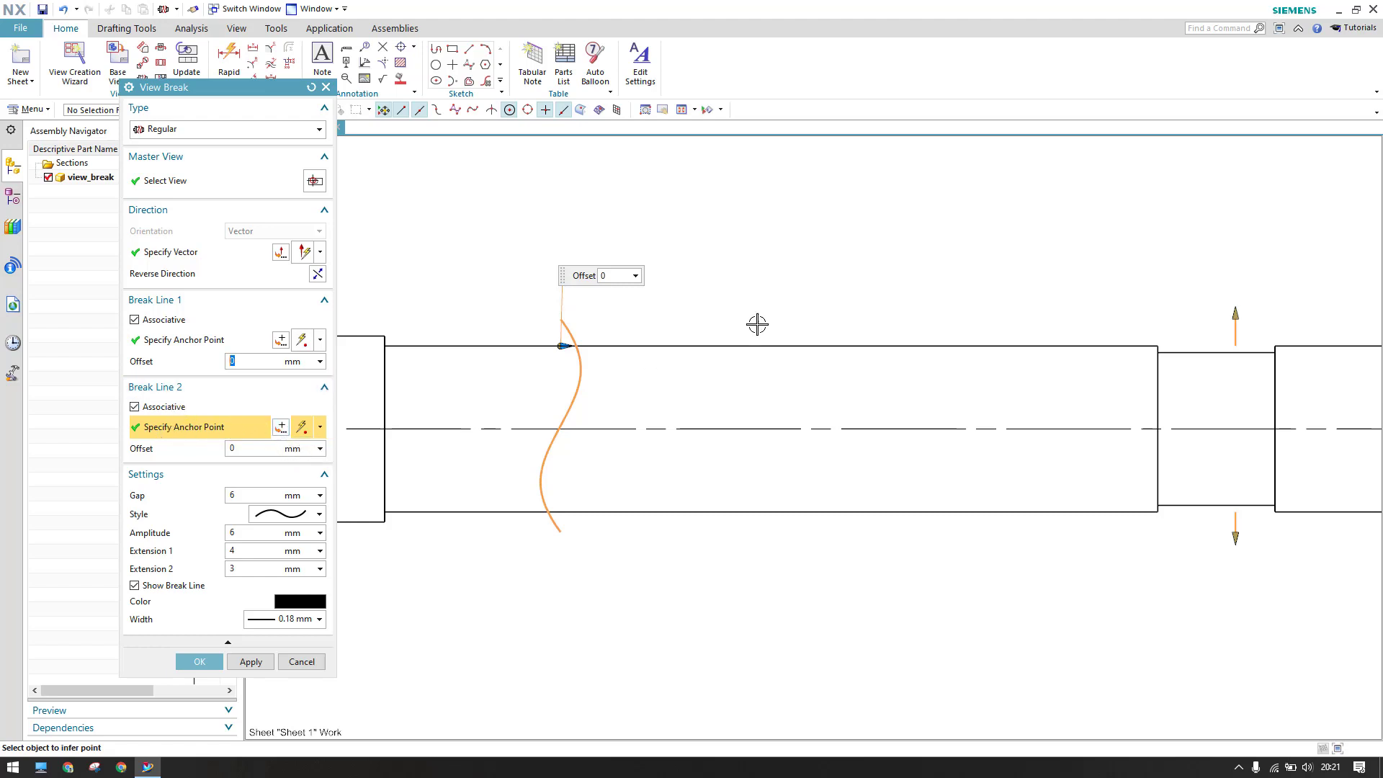
Re-anchor Break Line 2 on the shaft's top edge near its right end.
{"action": "scroll", "coordinate": [544, 338], "scroll_direction": "up", "scroll_amount": 3}
{"action": "scroll", "coordinate": [516, 337], "scroll_direction": "down", "scroll_amount": 5}
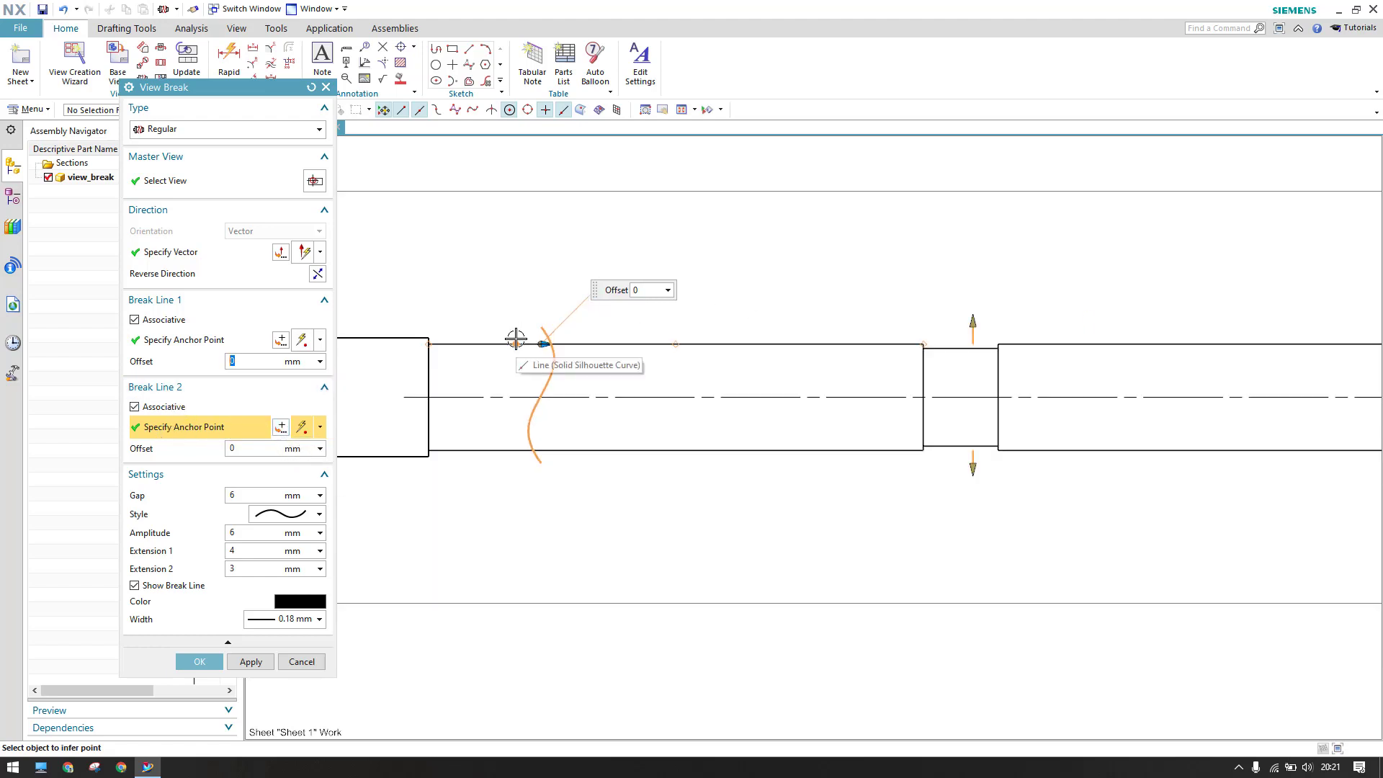
{"action": "scroll", "coordinate": [876, 345], "scroll_direction": "up", "scroll_amount": 5}
{"action": "left_click", "coordinate": [879, 340]}
{"action": "scroll", "coordinate": [879, 339], "scroll_direction": "down", "scroll_amount": 5}
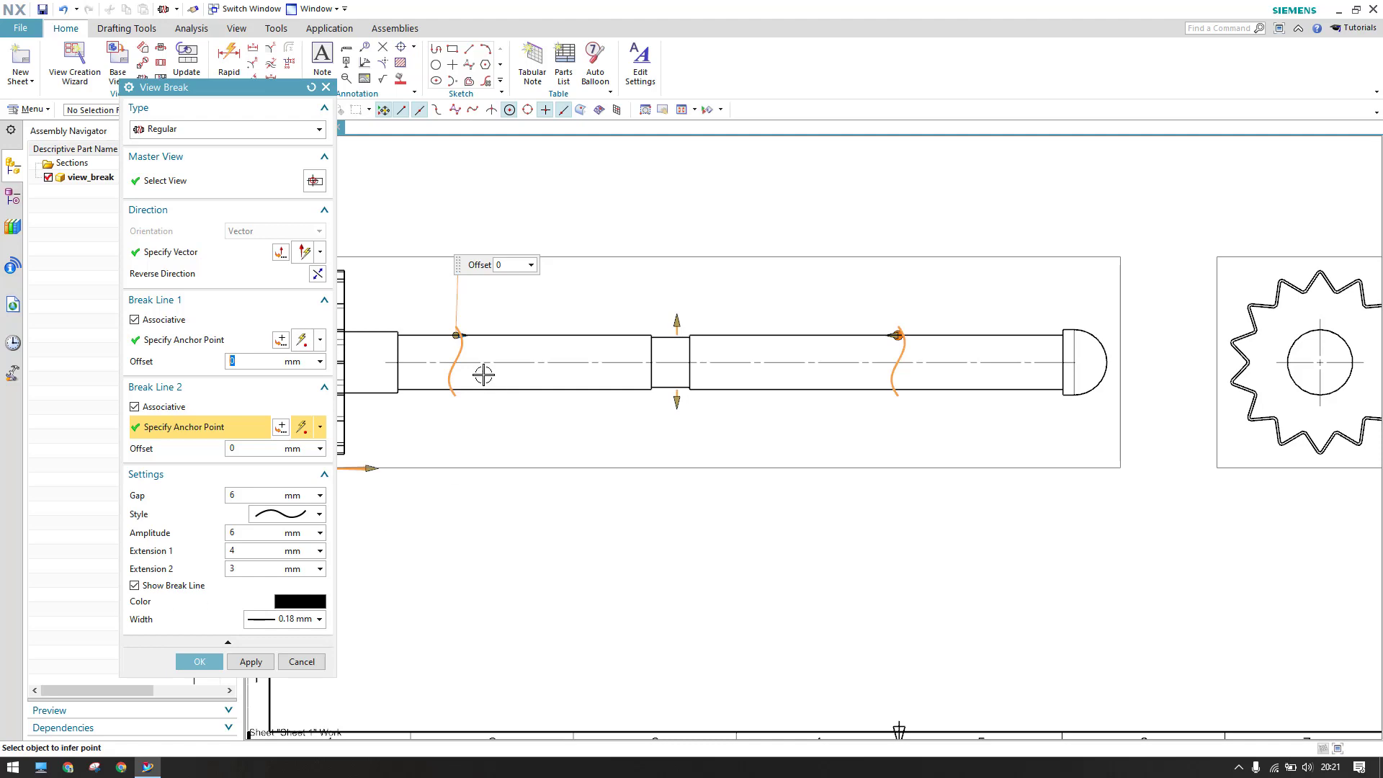
{"action": "scroll", "coordinate": [457, 339], "scroll_direction": "up", "scroll_amount": 3}
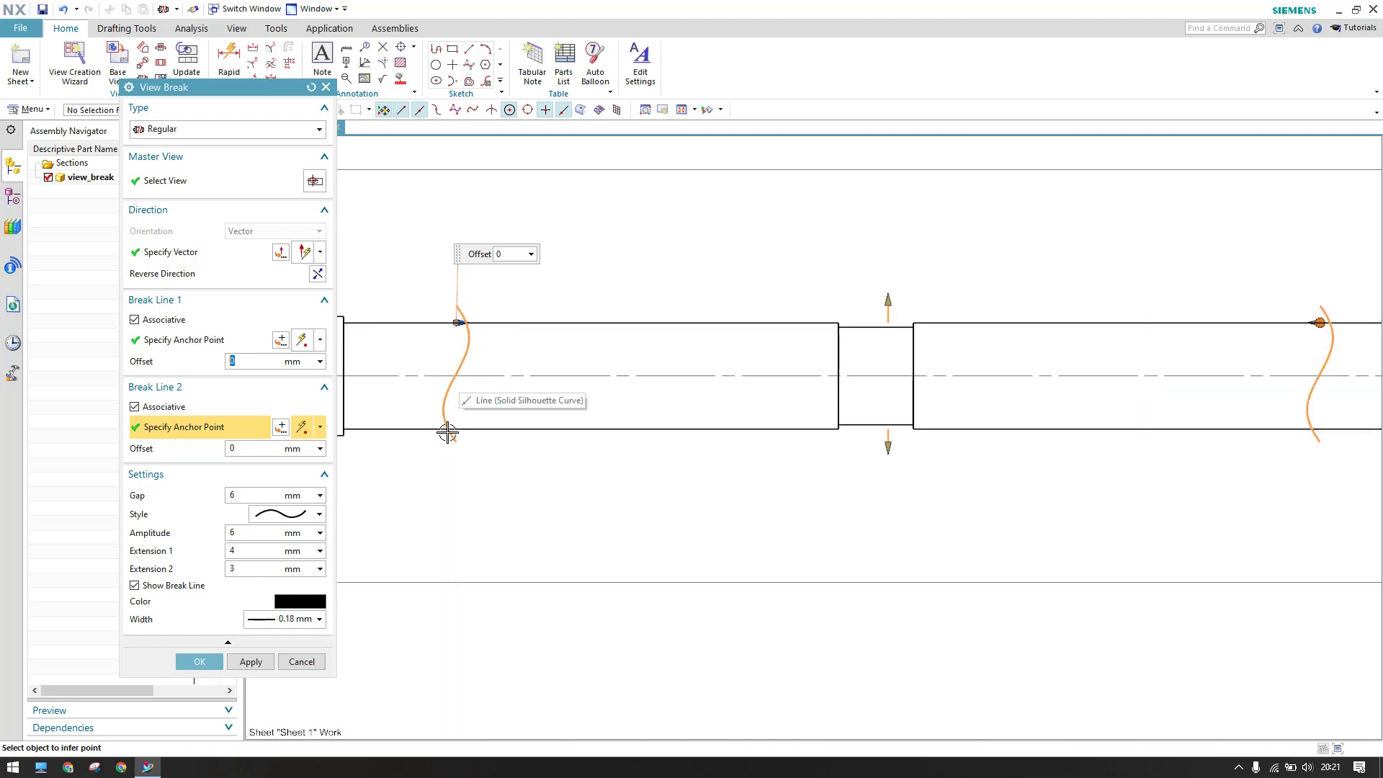
{"action": "left_click", "coordinate": [253, 495]}
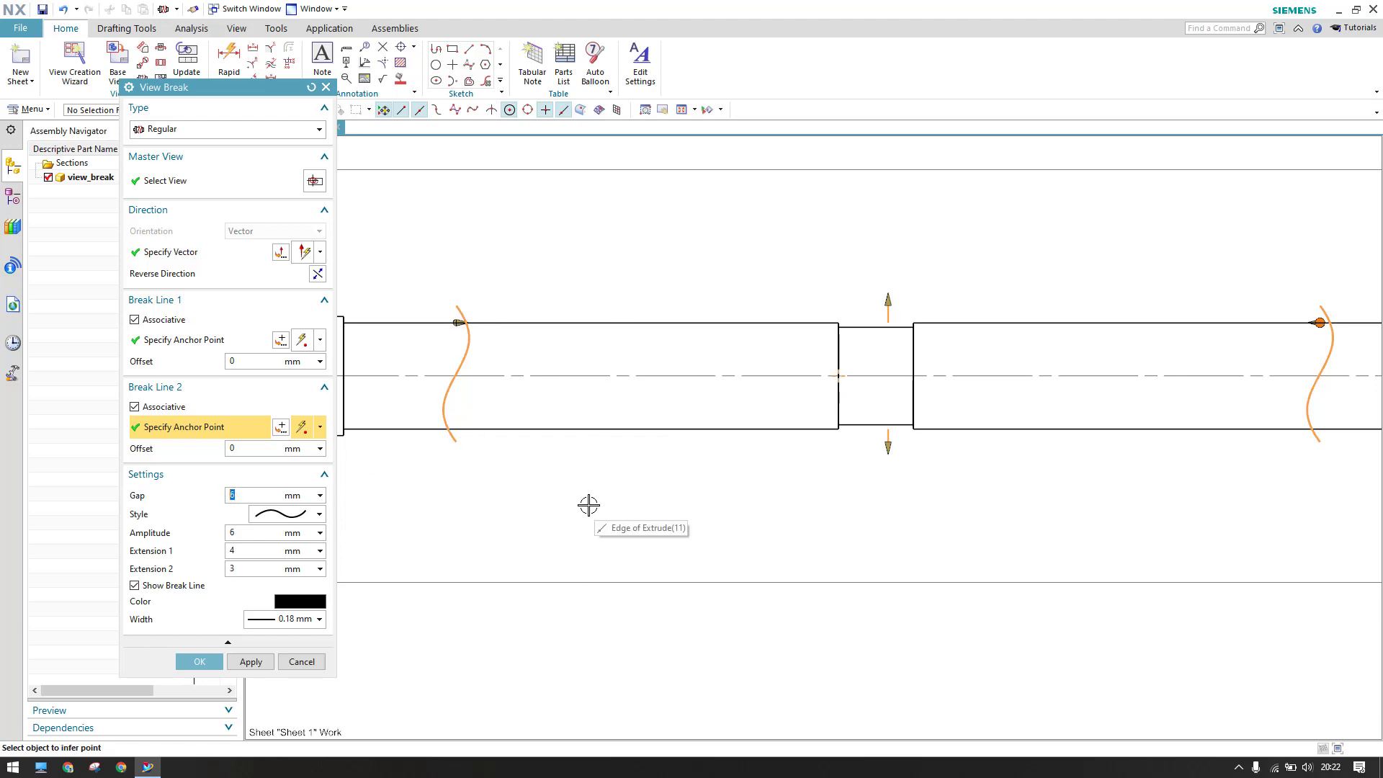
Preview the Sawtooth and hatched break styles, then settle on the simple curve style.
{"action": "left_click", "coordinate": [311, 513]}
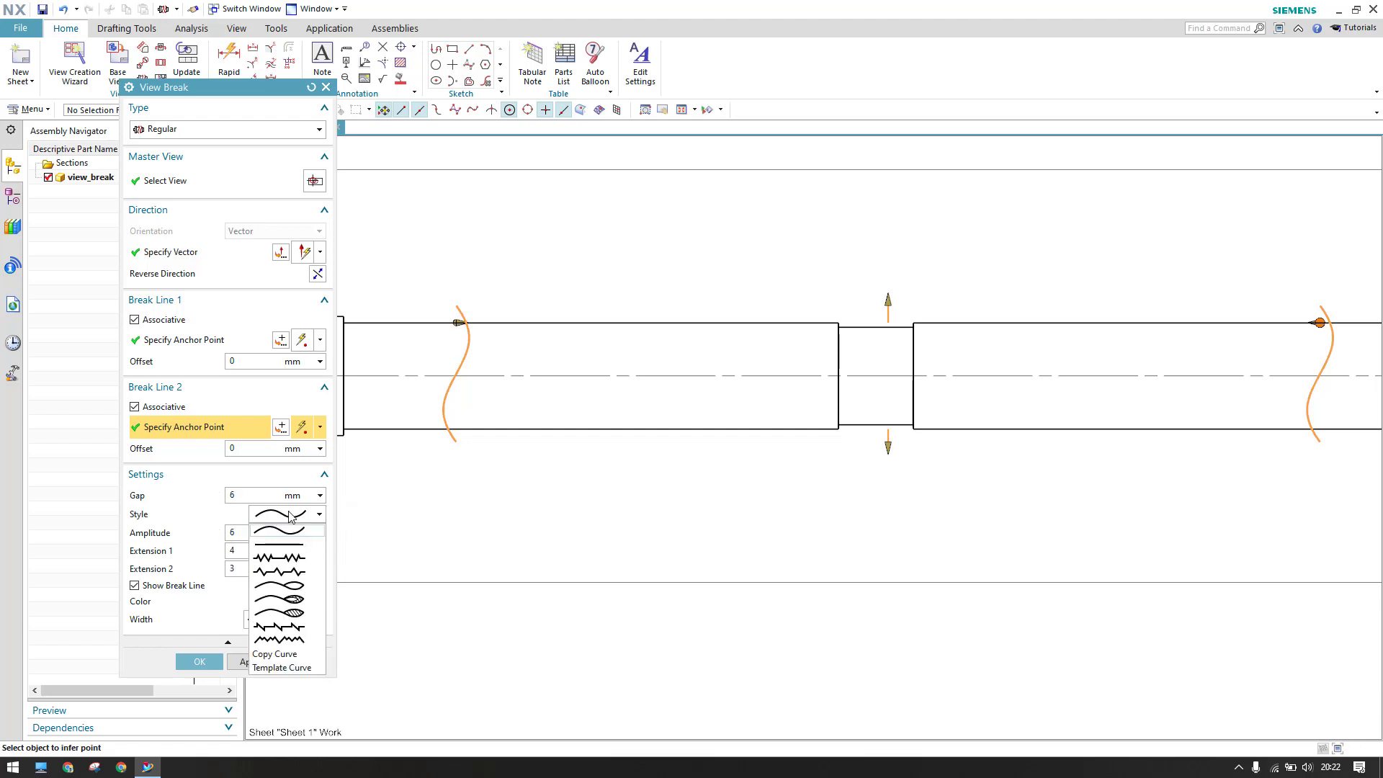
{"action": "left_click", "coordinate": [271, 559]}
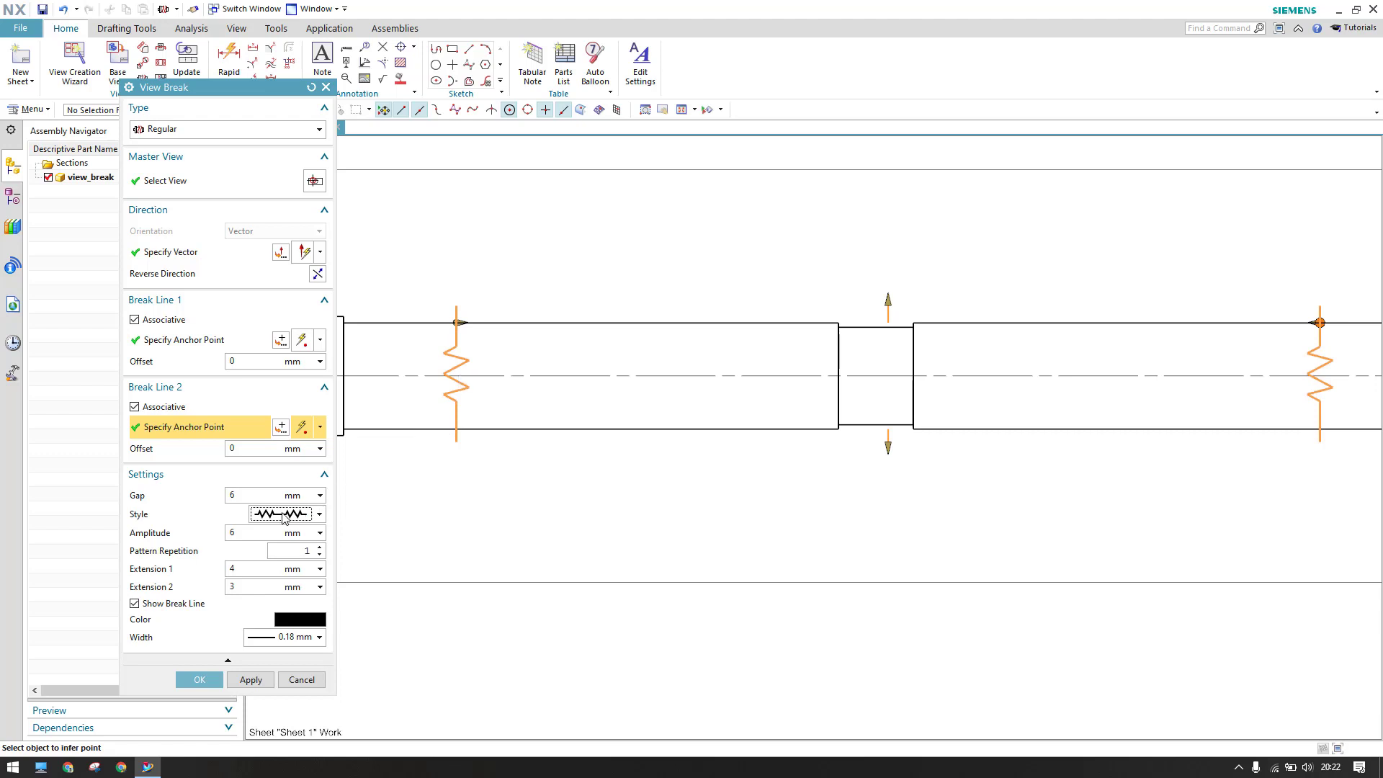
{"action": "left_click", "coordinate": [283, 517]}
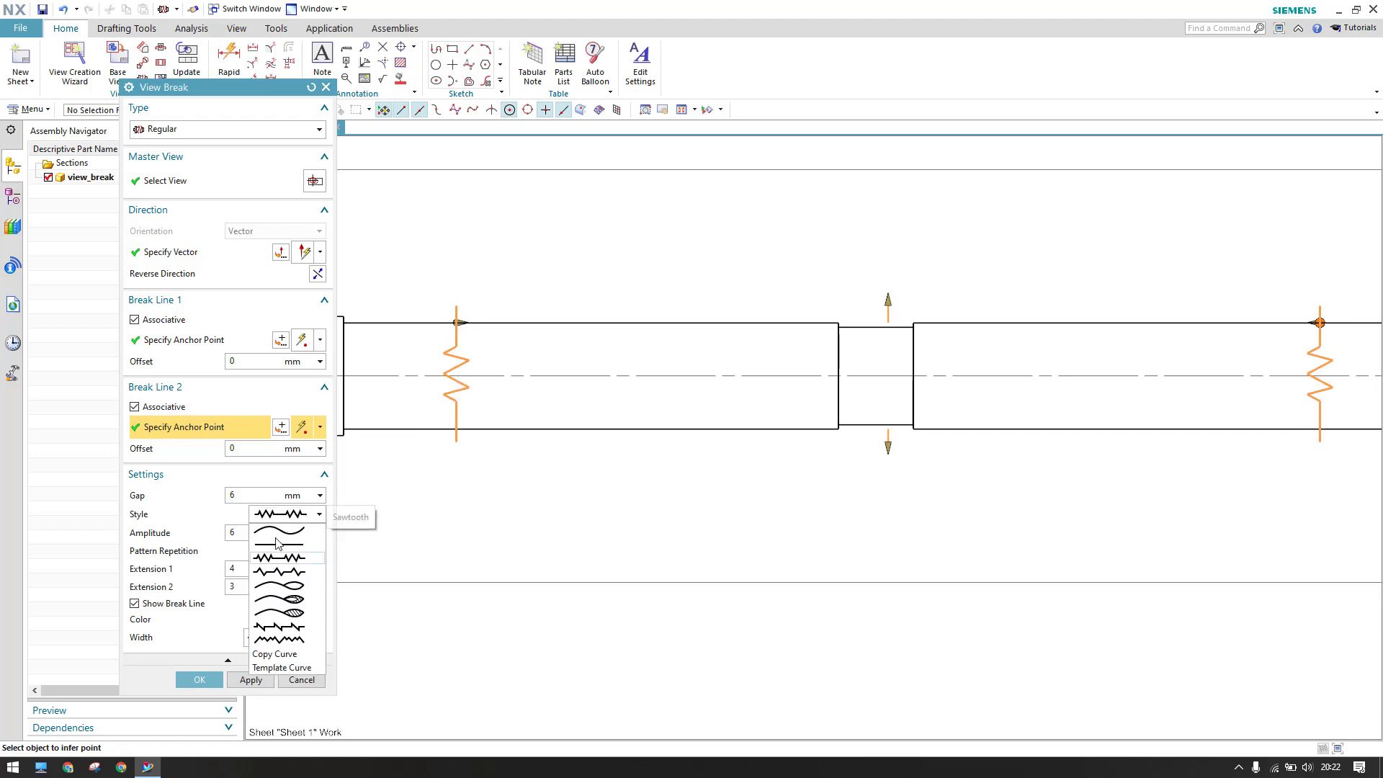
{"action": "left_click", "coordinate": [275, 613]}
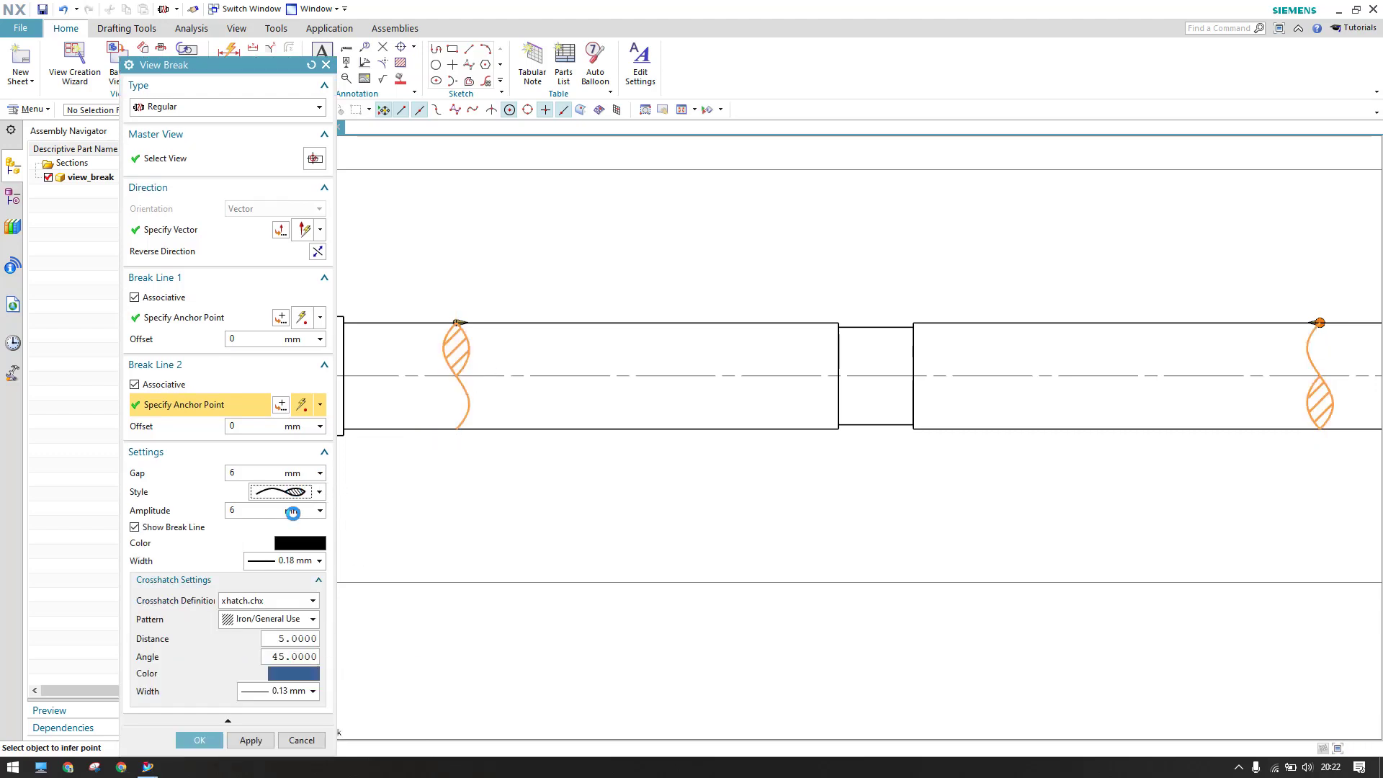
{"action": "left_click", "coordinate": [304, 490]}
{"action": "left_click", "coordinate": [287, 510]}
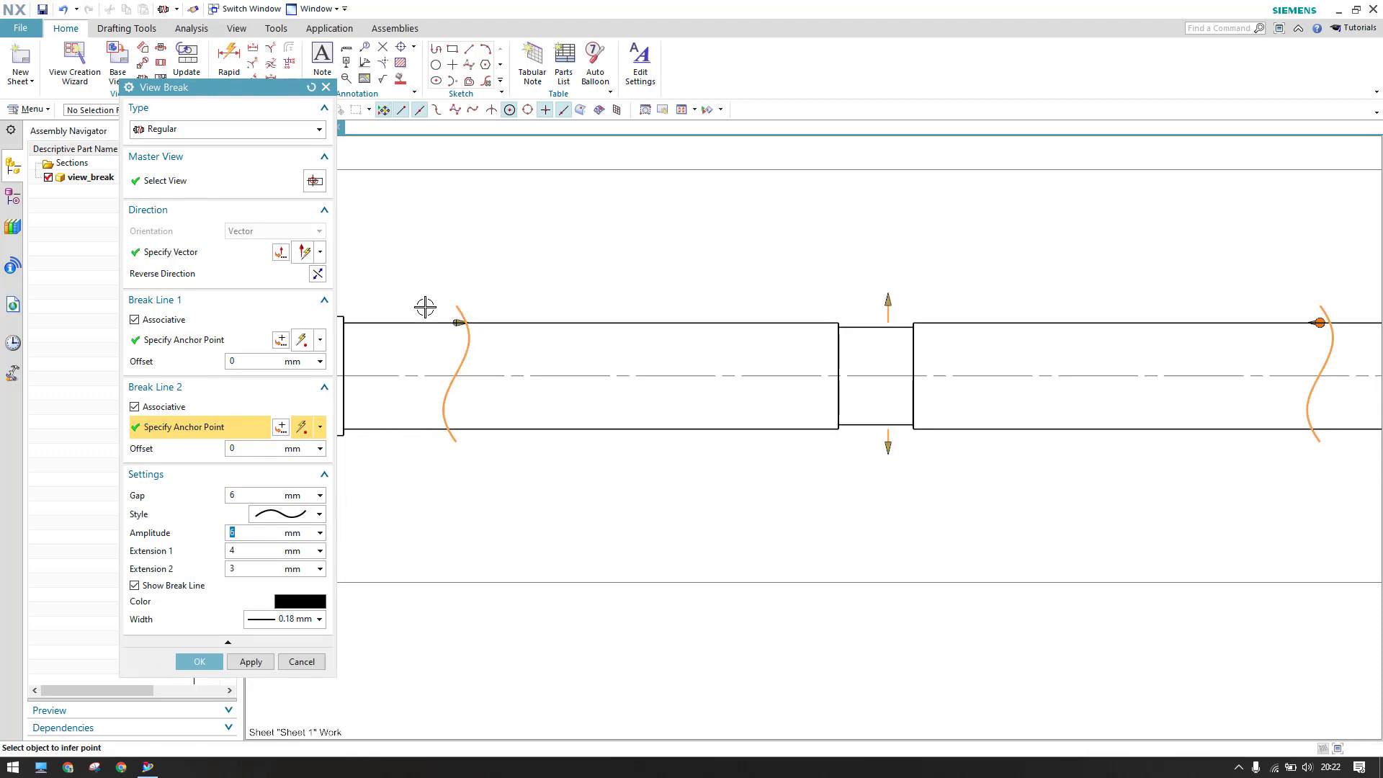
After testing the extension handles, set both break-line extensions to 3 mm.
{"action": "left_click", "coordinate": [250, 553]}
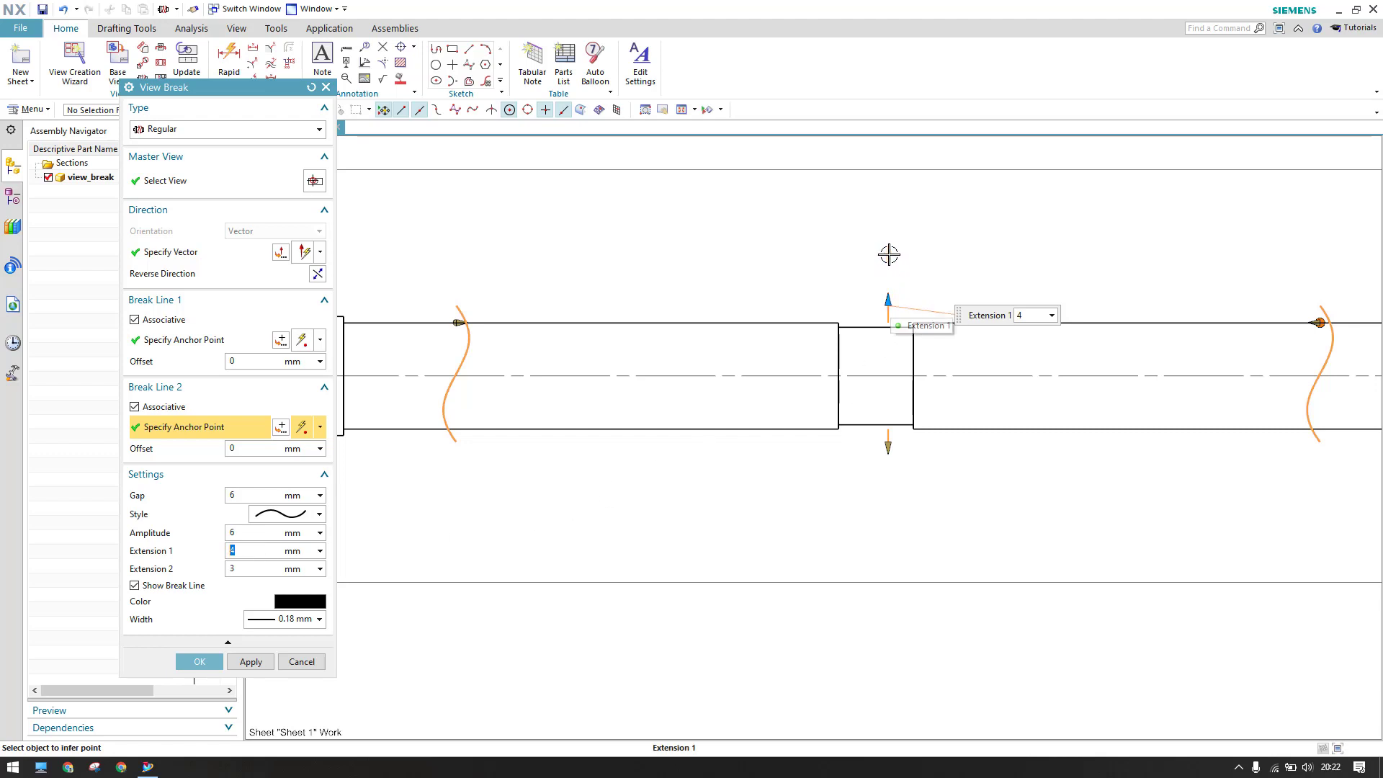
{"action": "left_click_drag", "start_coordinate": [888, 296], "coordinate": [887, 262]}
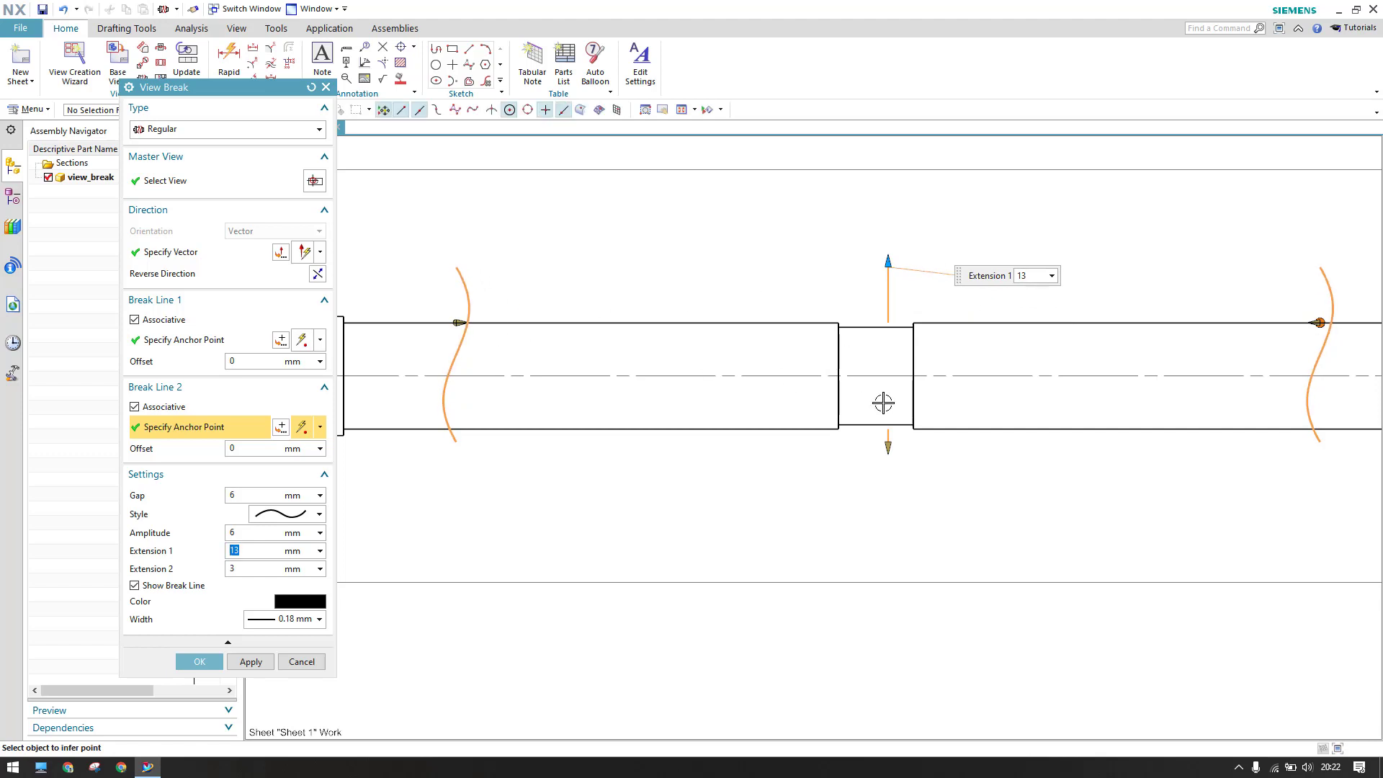
{"action": "left_click_drag", "start_coordinate": [885, 451], "coordinate": [895, 481]}
{"action": "left_click", "coordinate": [267, 551]}
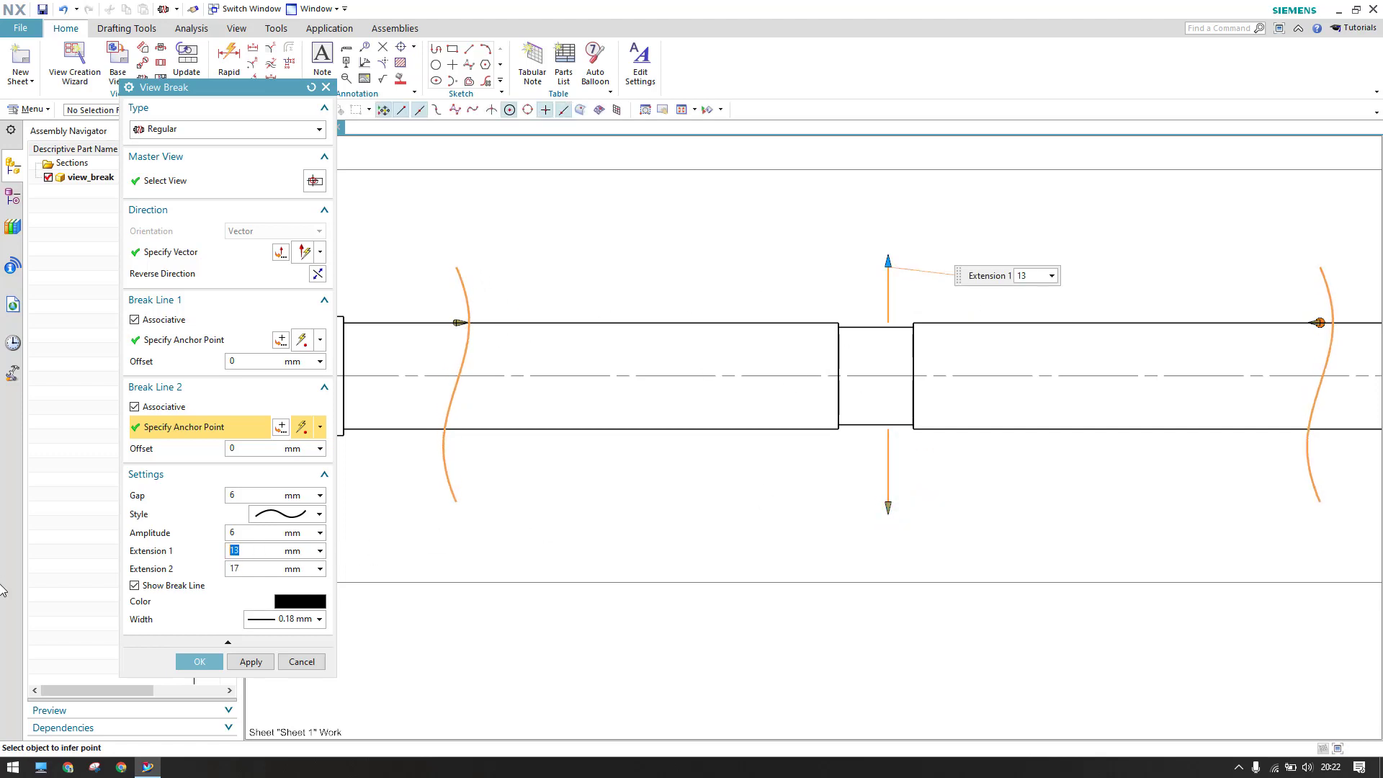
{"action": "left_click", "coordinate": [257, 569]}
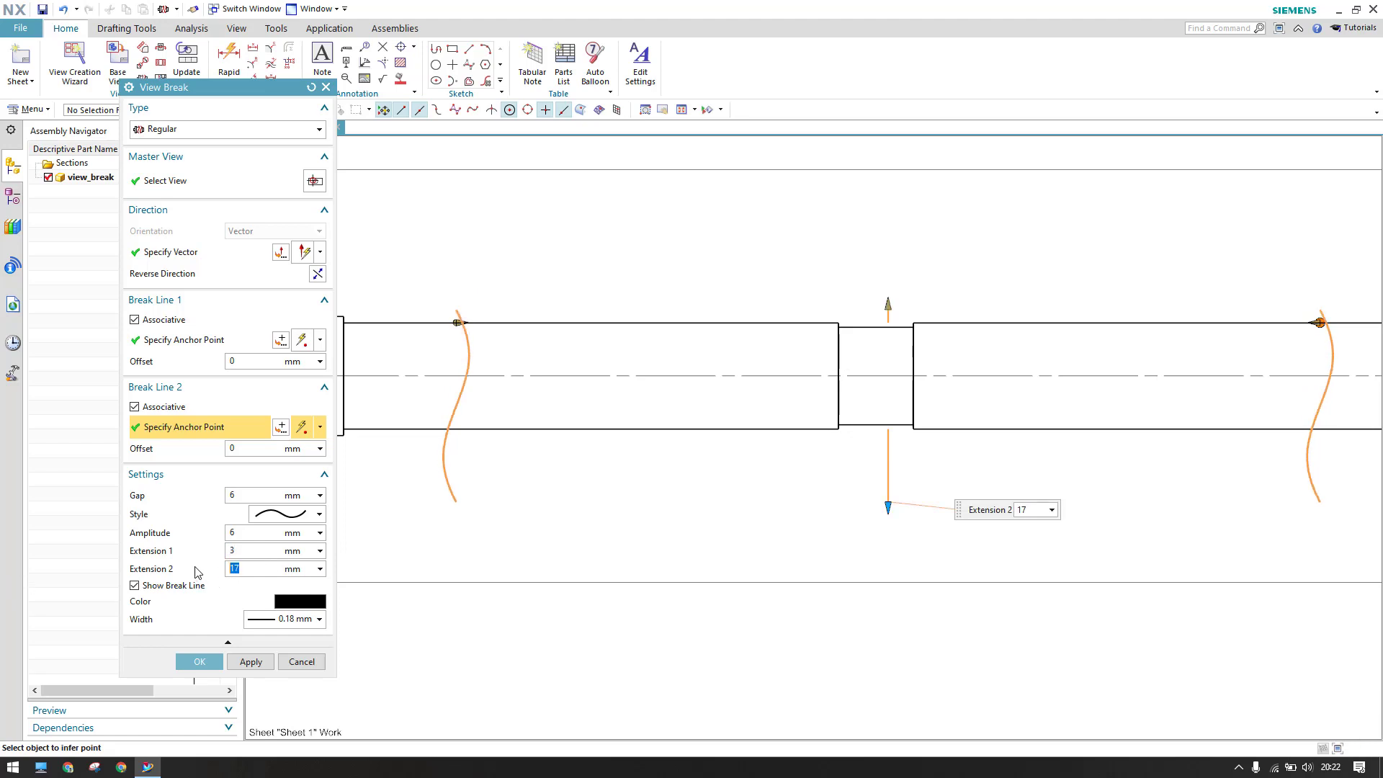
{"action": "key", "text": "Return"}
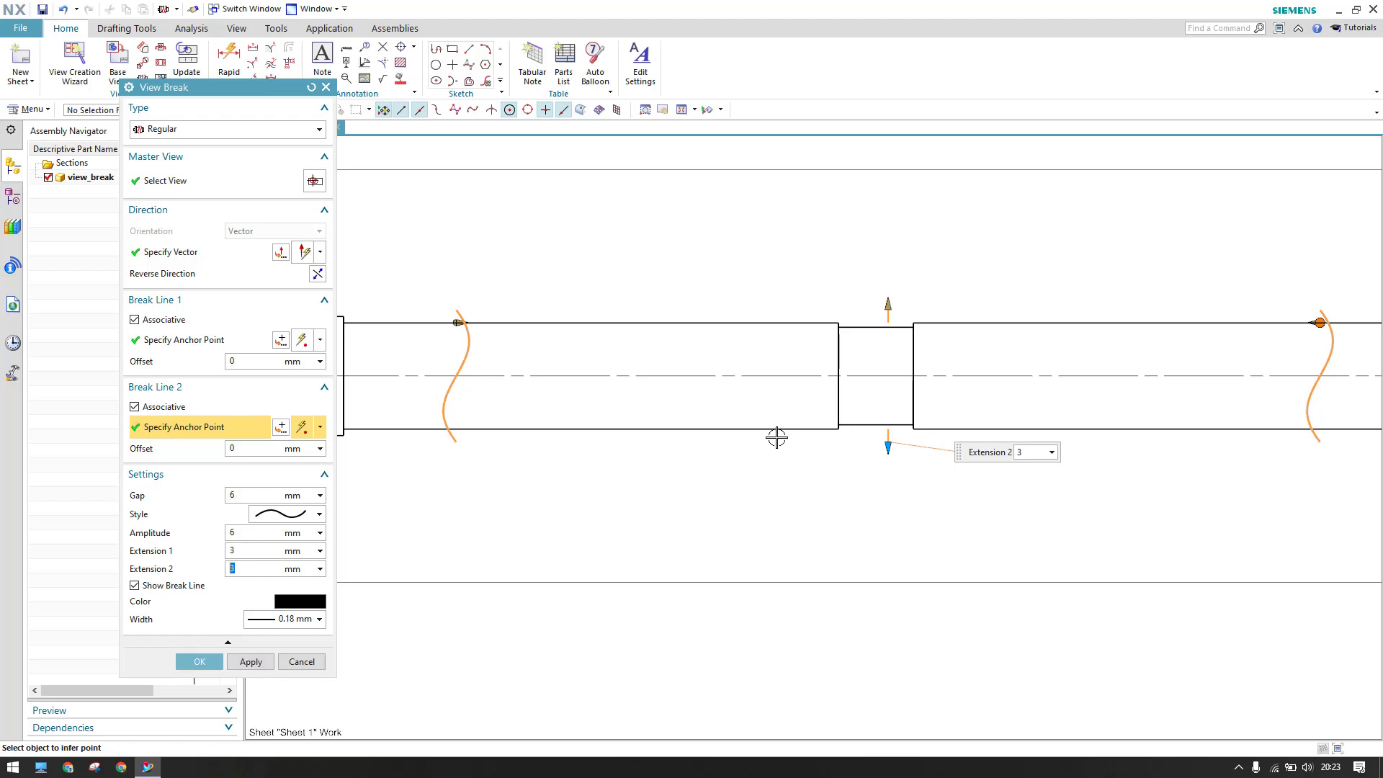
{"action": "scroll", "coordinate": [519, 512], "scroll_direction": "up", "scroll_amount": 2}
{"action": "scroll", "coordinate": [519, 512], "scroll_direction": "down", "scroll_amount": 4}
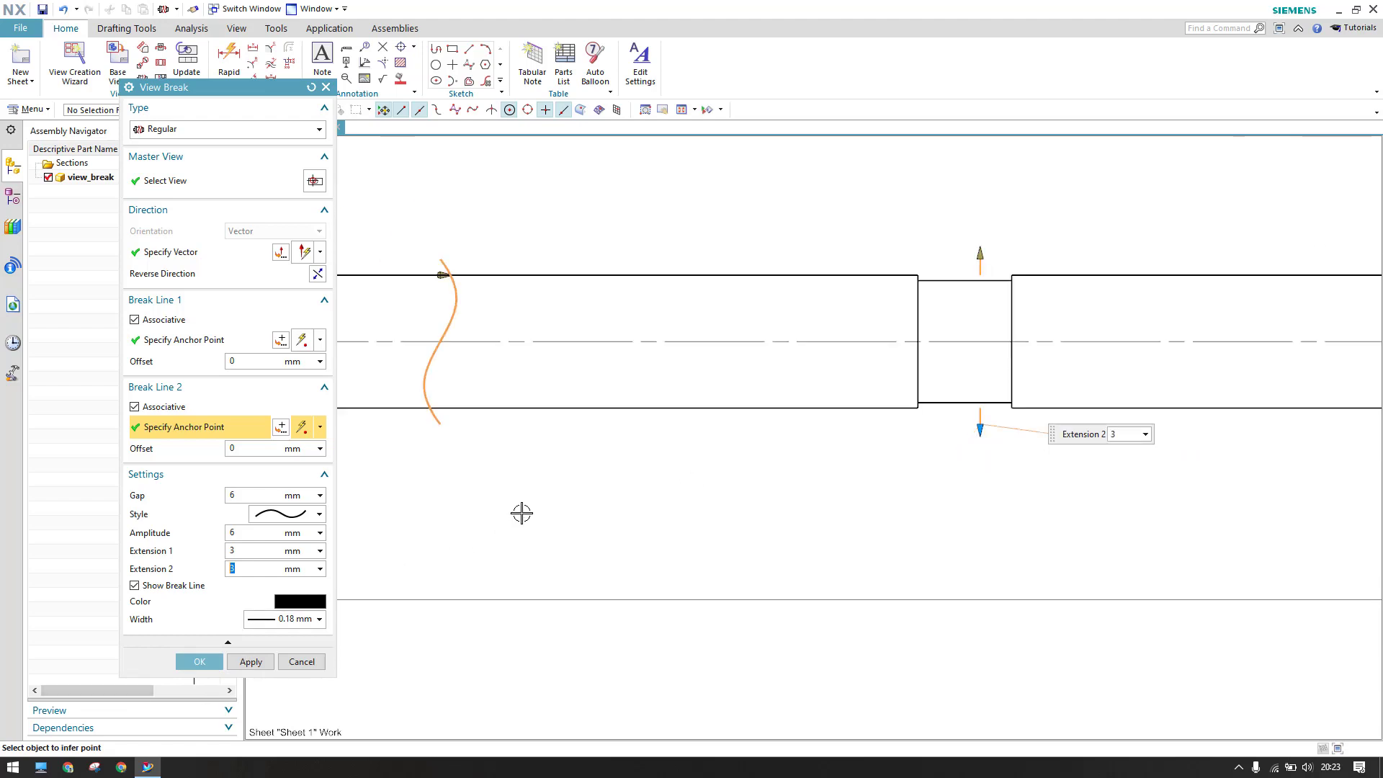
Apply the wavy break, inspect the sheet, then undo it to restore the full shaft.
{"action": "left_click", "coordinate": [199, 662]}
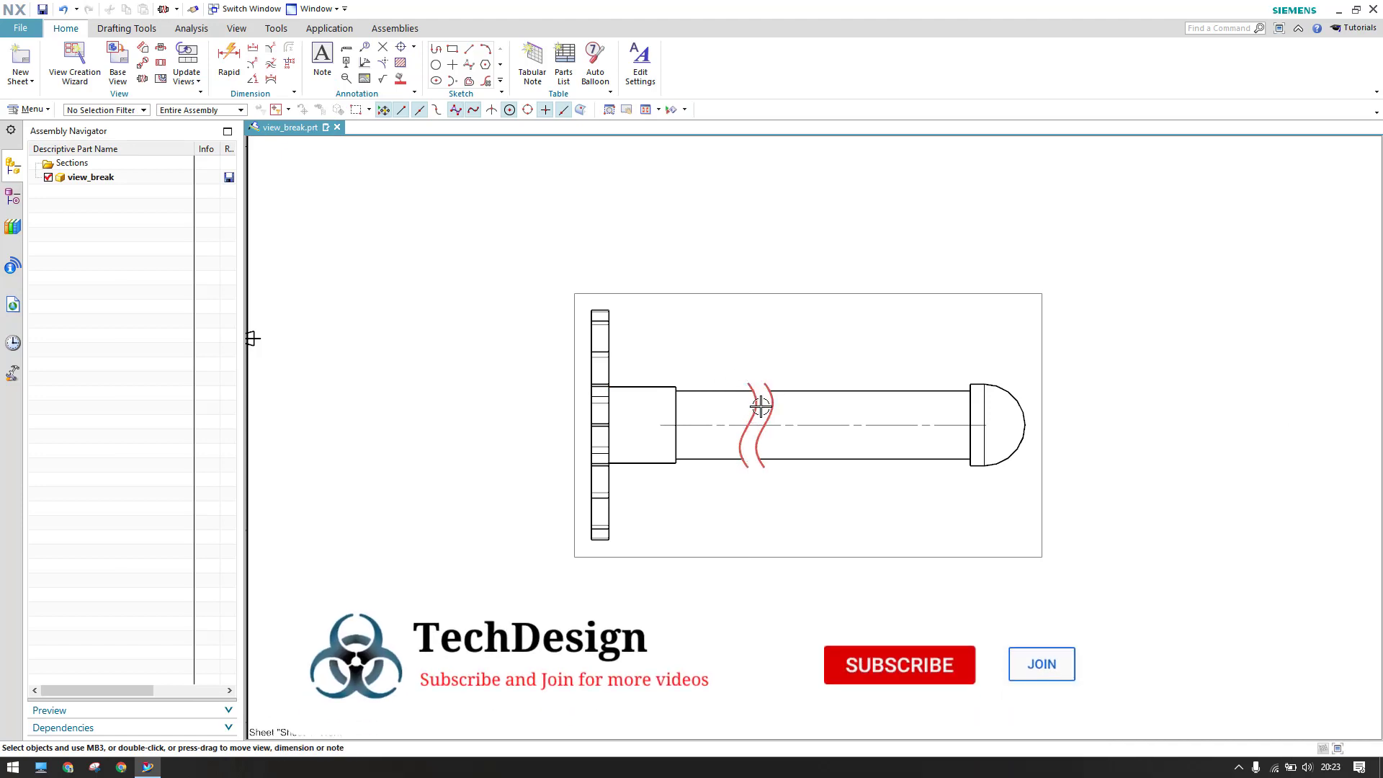
{"action": "scroll", "coordinate": [753, 418], "scroll_direction": "up", "scroll_amount": 3}
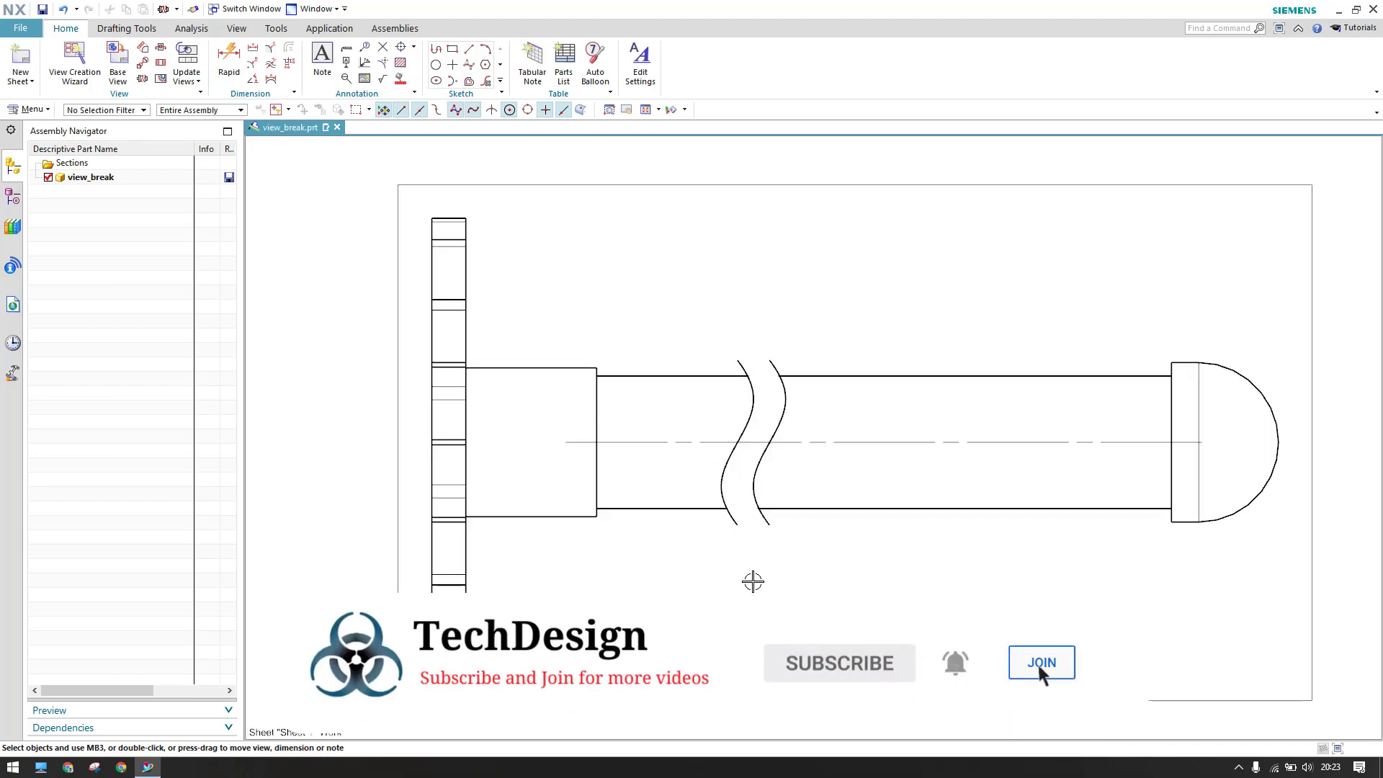
{"action": "middle_click_drag", "start_coordinate": [750, 562], "coordinate": [620, 563], "text": "shift"}
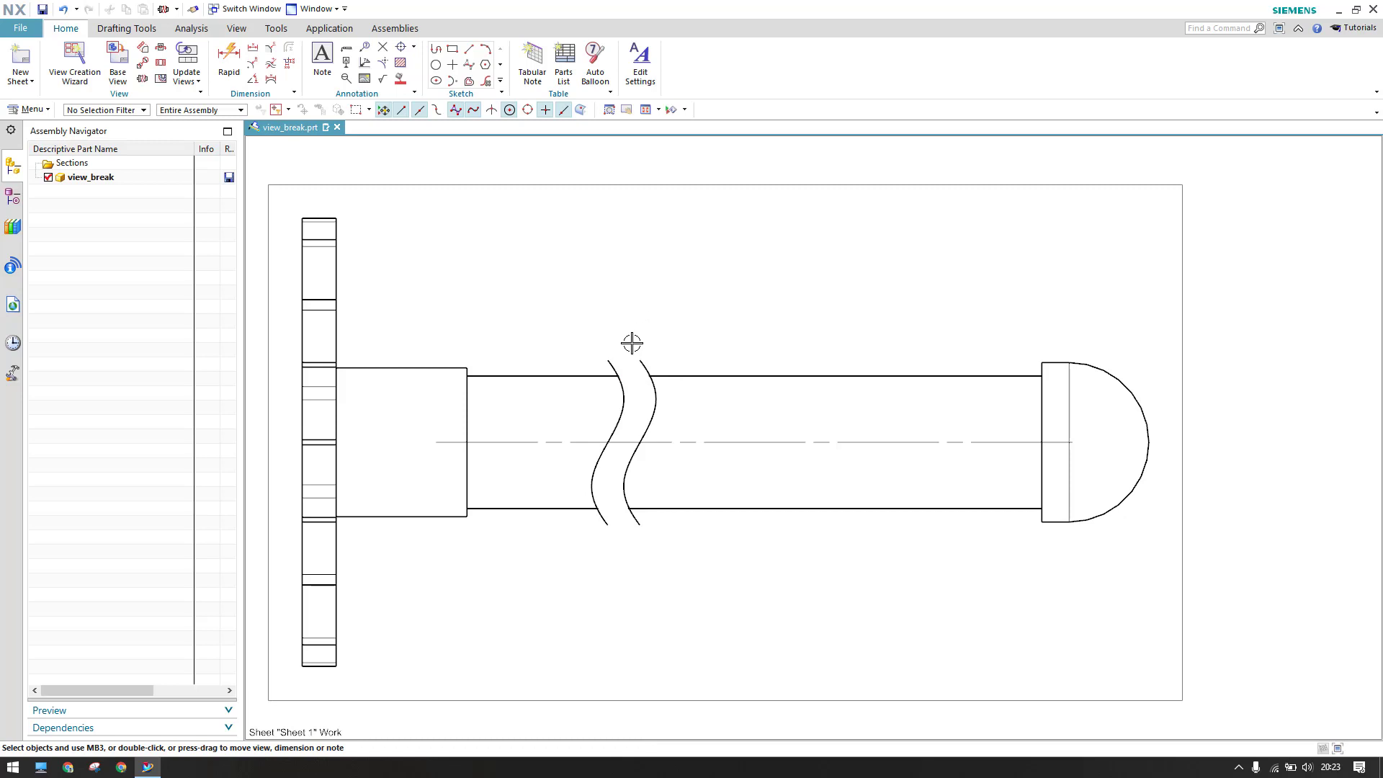
{"action": "key", "text": "ctrl+f"}
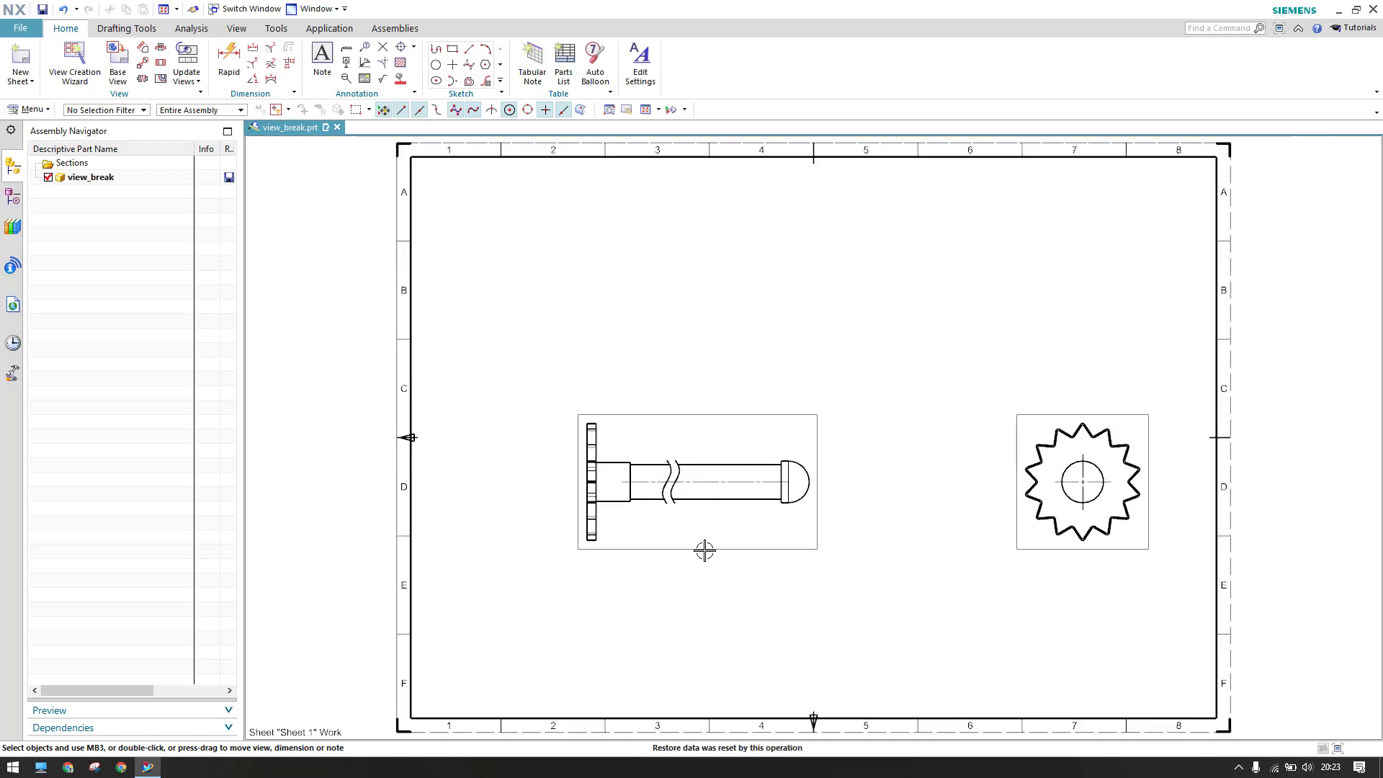
{"action": "scroll", "coordinate": [704, 549], "scroll_direction": "up", "scroll_amount": 2}
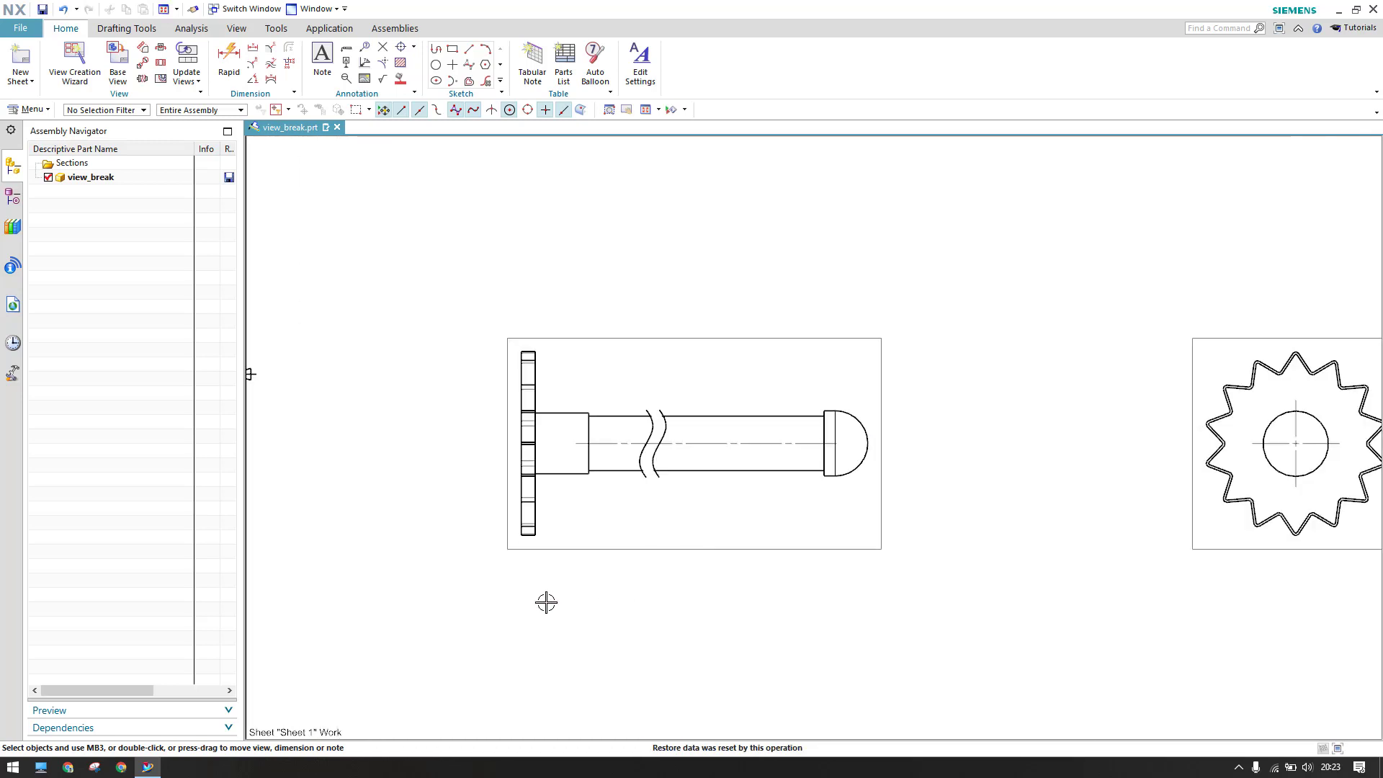
{"action": "key", "text": "ctrl+z"}
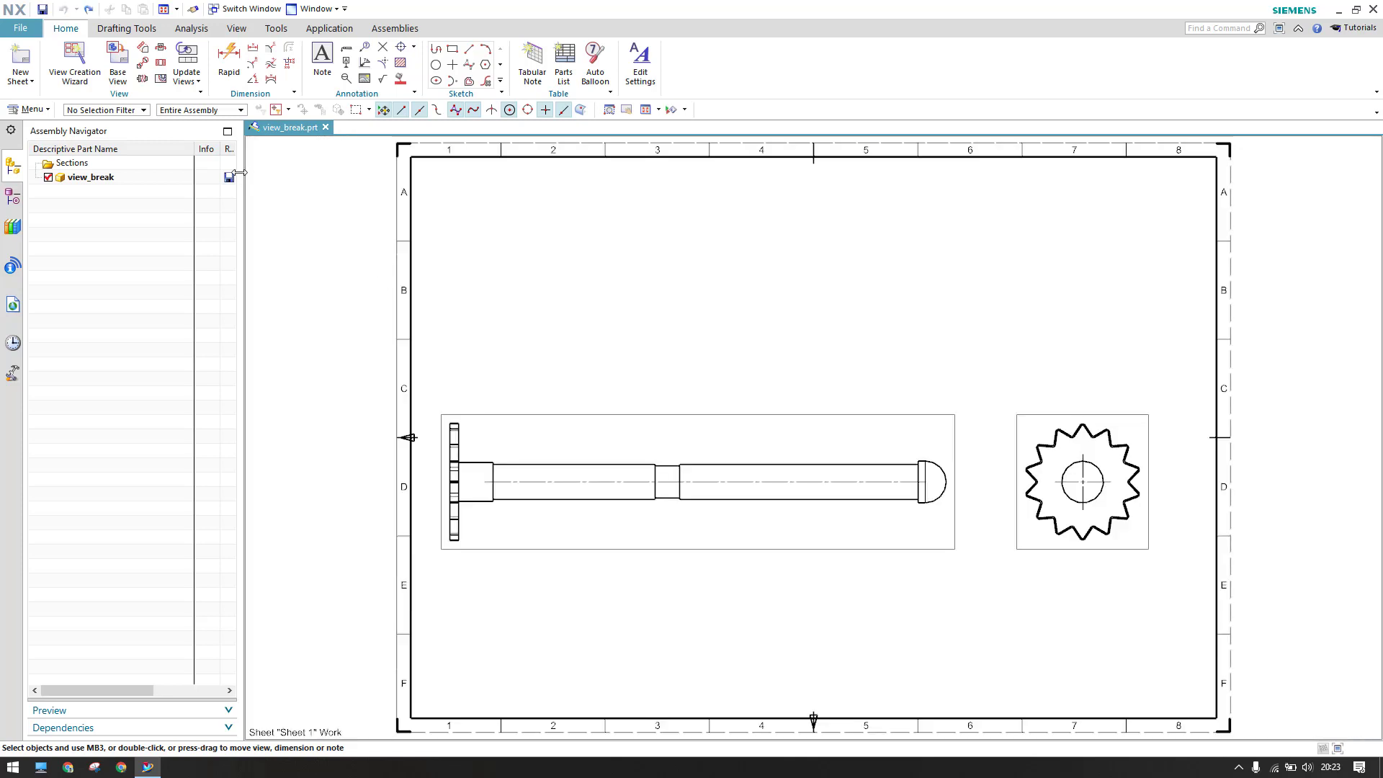
{"action": "left_click", "coordinate": [253, 47]}
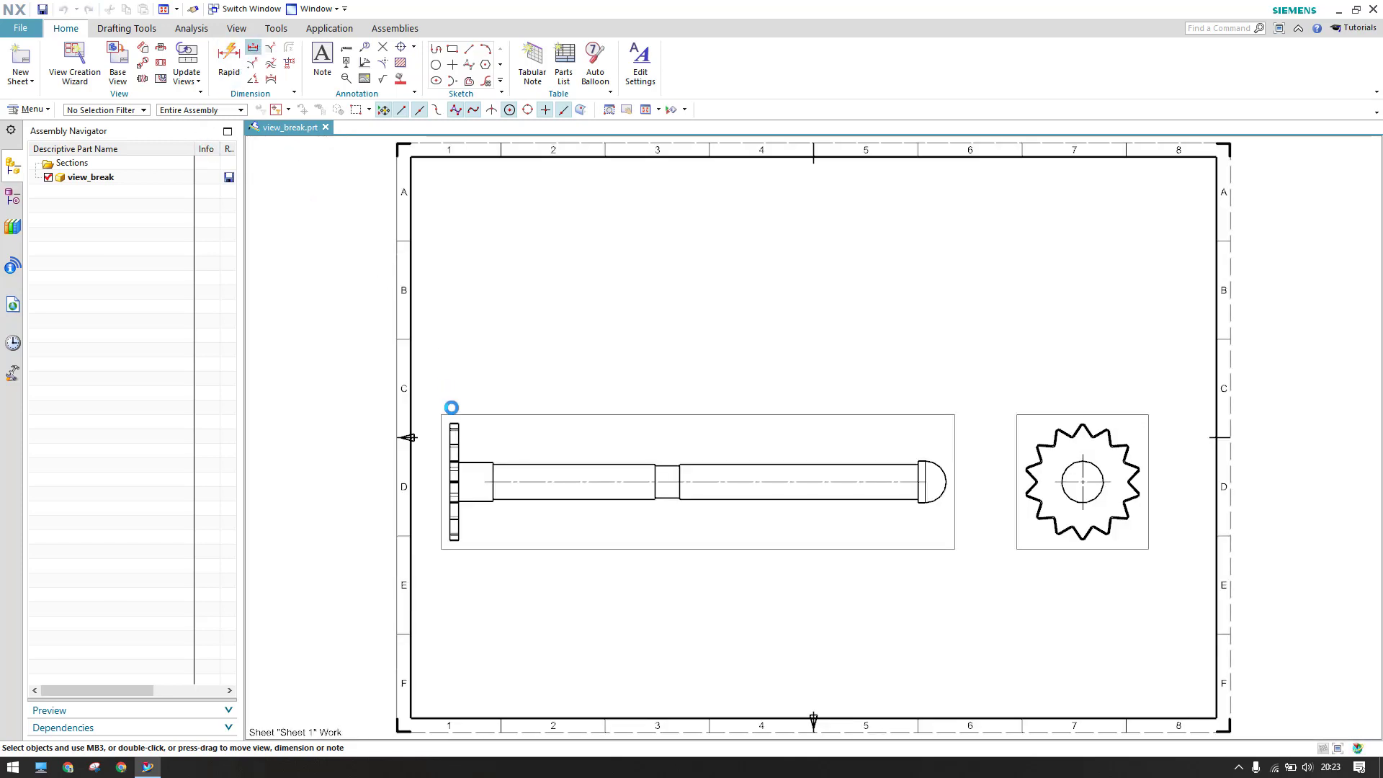
{"action": "left_click", "coordinate": [450, 425]}
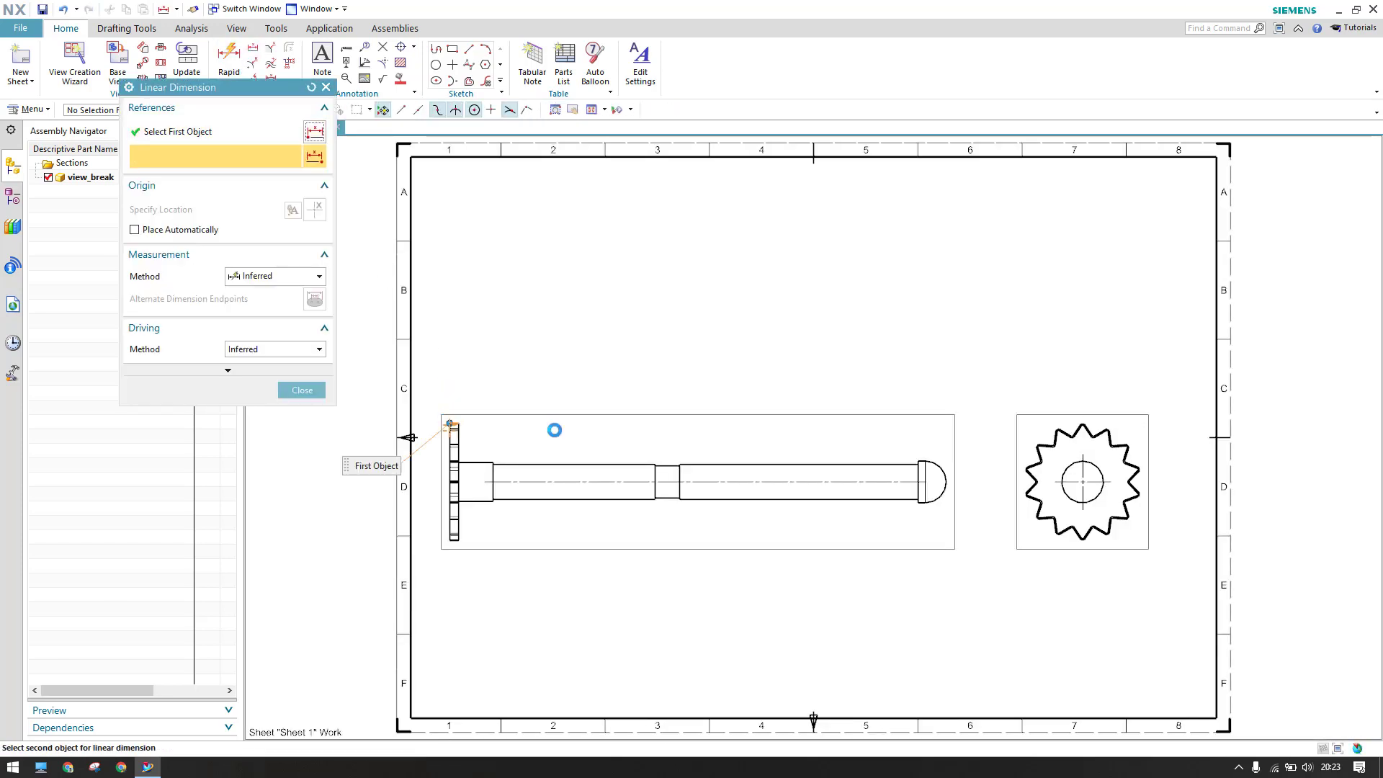
{"action": "left_click", "coordinate": [919, 456]}
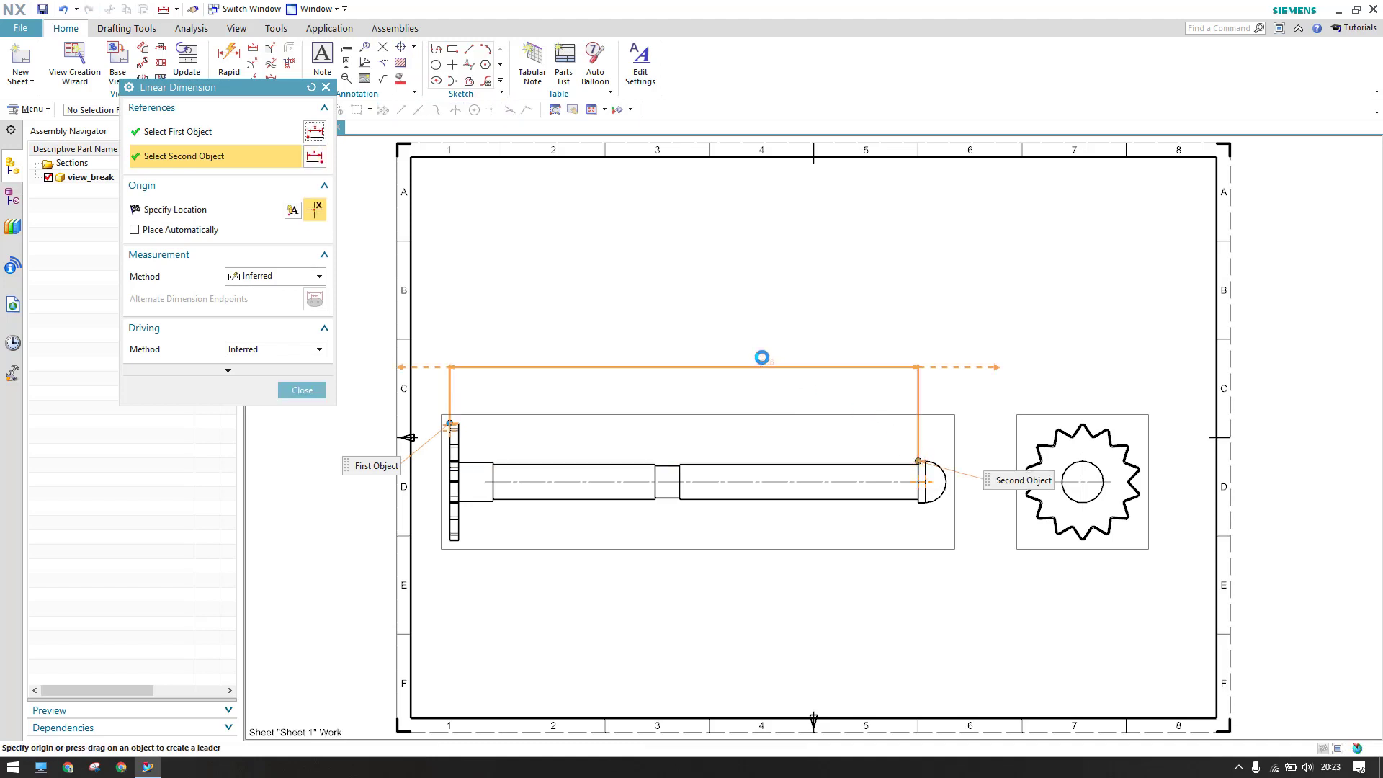
{"action": "left_click", "coordinate": [737, 353]}
{"action": "scroll", "coordinate": [745, 343], "scroll_direction": "up", "scroll_amount": 4}
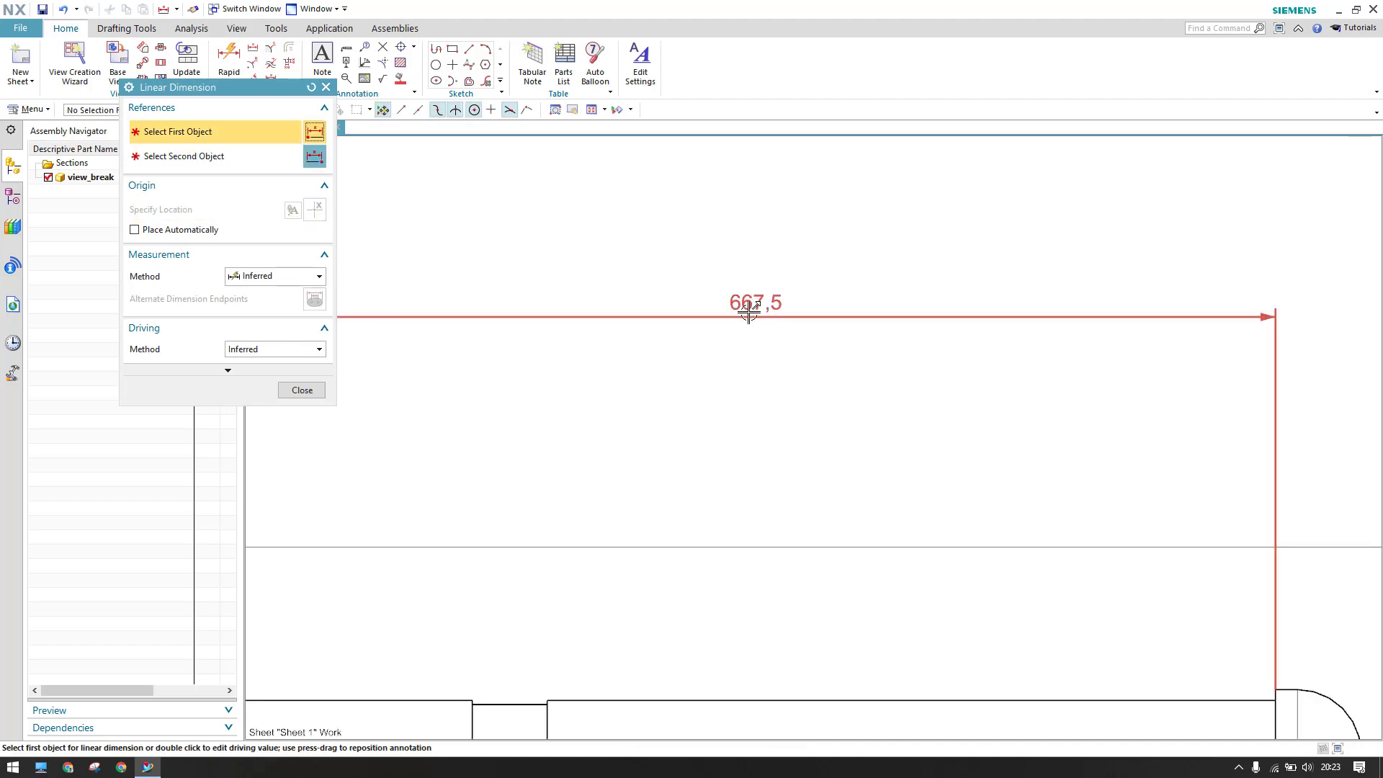
{"action": "left_click", "coordinate": [301, 390]}
{"action": "scroll", "coordinate": [746, 338], "scroll_direction": "down", "scroll_amount": 5}
{"action": "left_click", "coordinate": [746, 338]}
{"action": "key", "text": "Delete"}
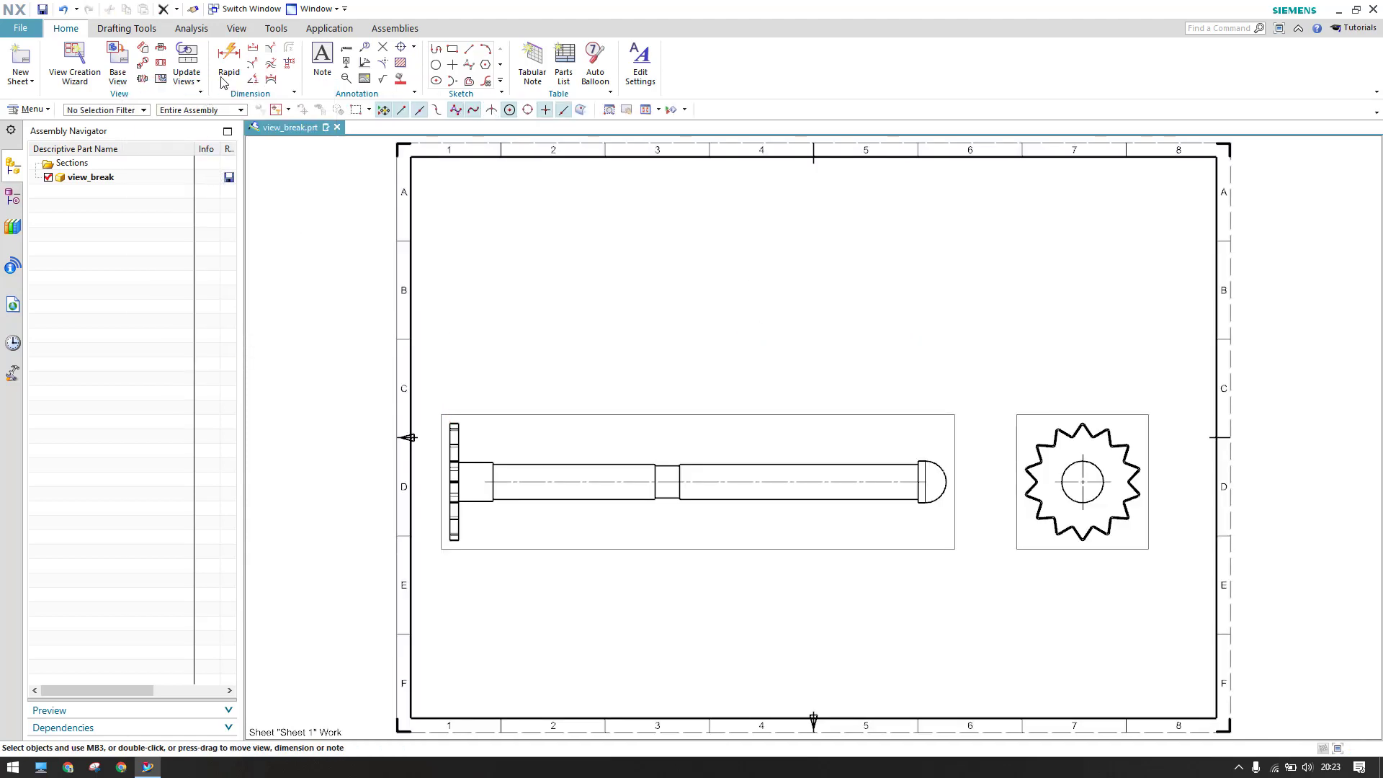
Break the shaft view with a regular wavy break between two points along it.
{"action": "left_click", "coordinate": [143, 80]}
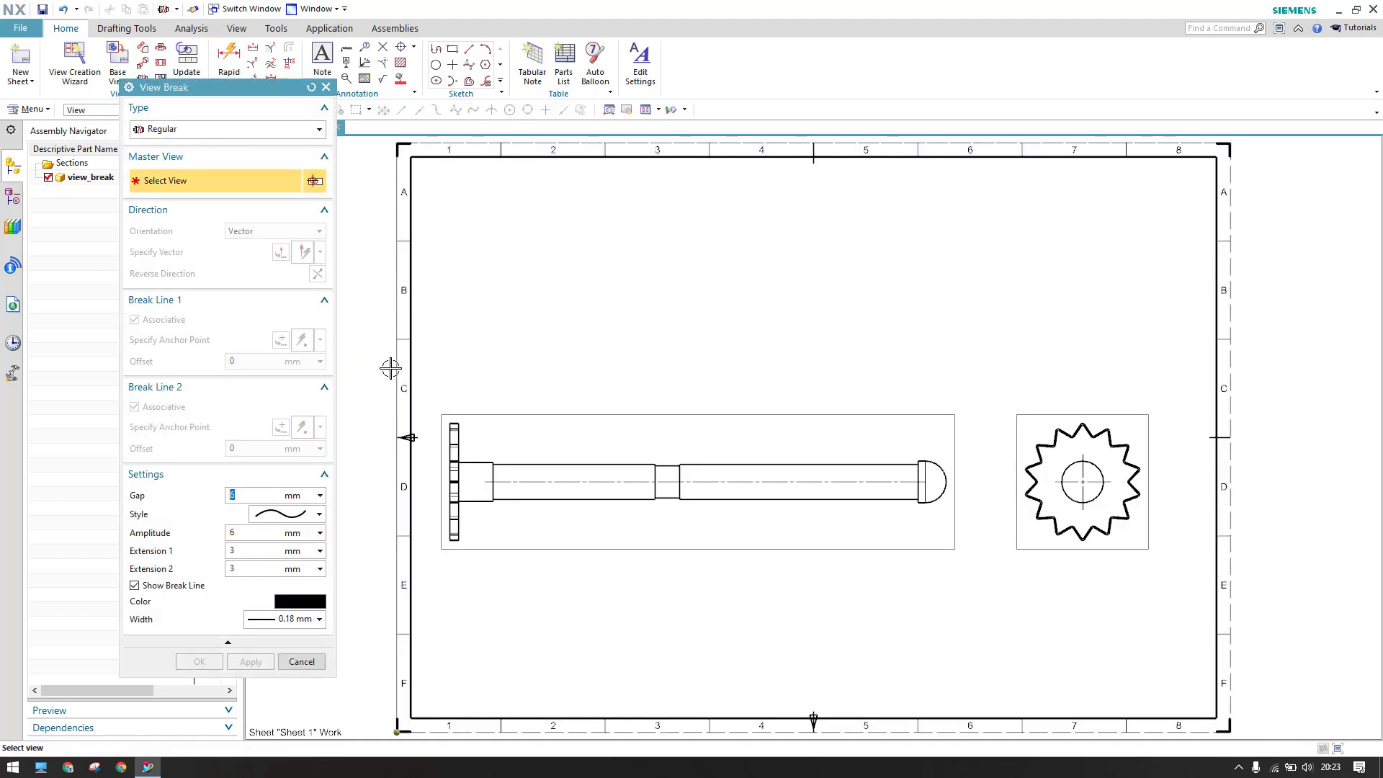
{"action": "left_click", "coordinate": [506, 417]}
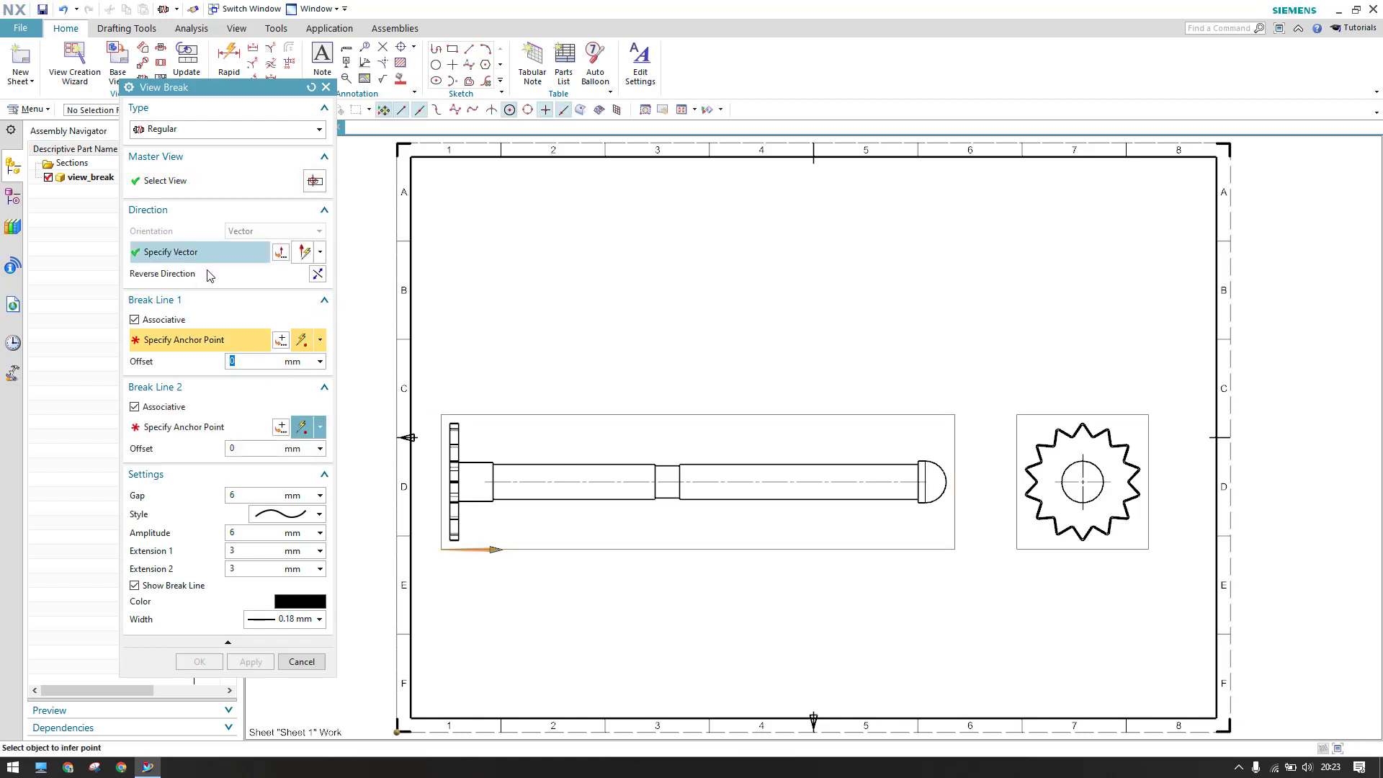
{"action": "left_click", "coordinate": [559, 463]}
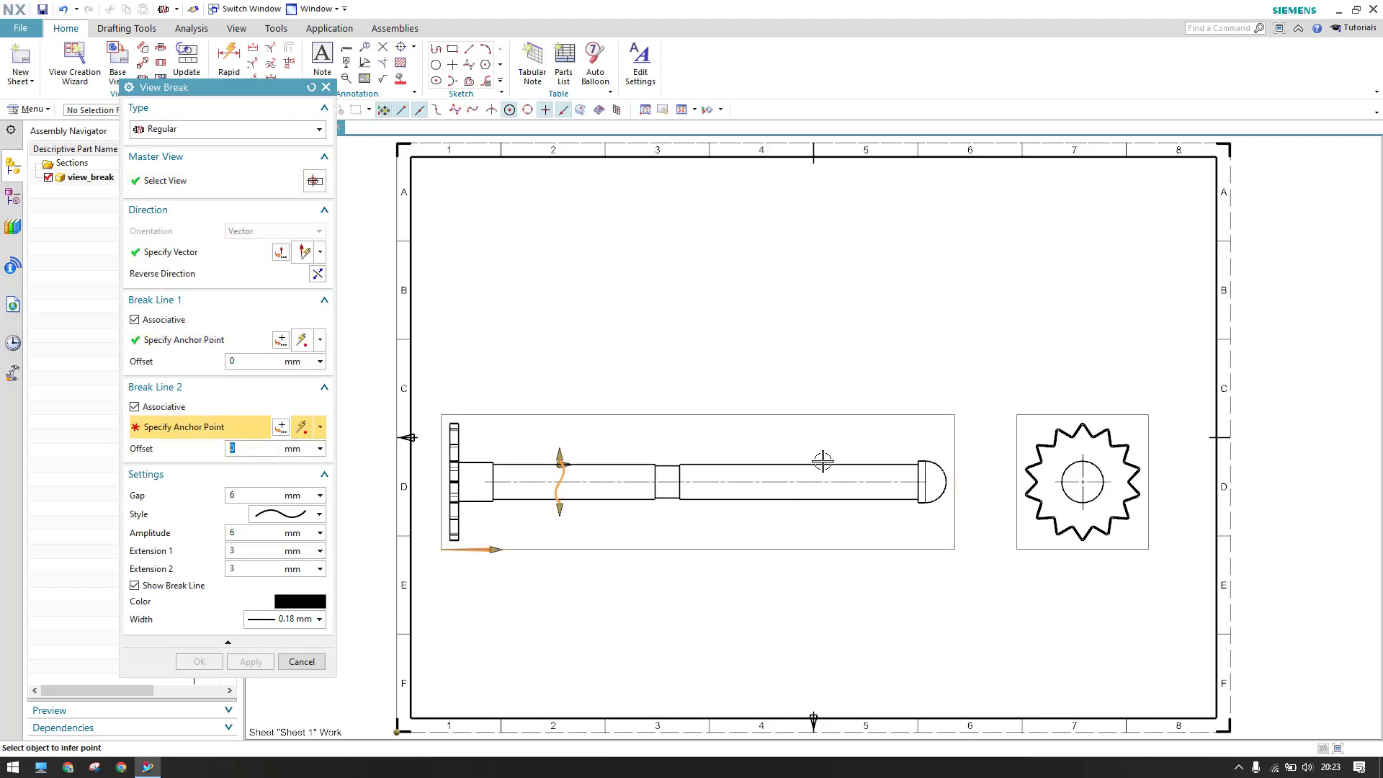
{"action": "left_click", "coordinate": [824, 464]}
{"action": "left_click", "coordinate": [199, 661]}
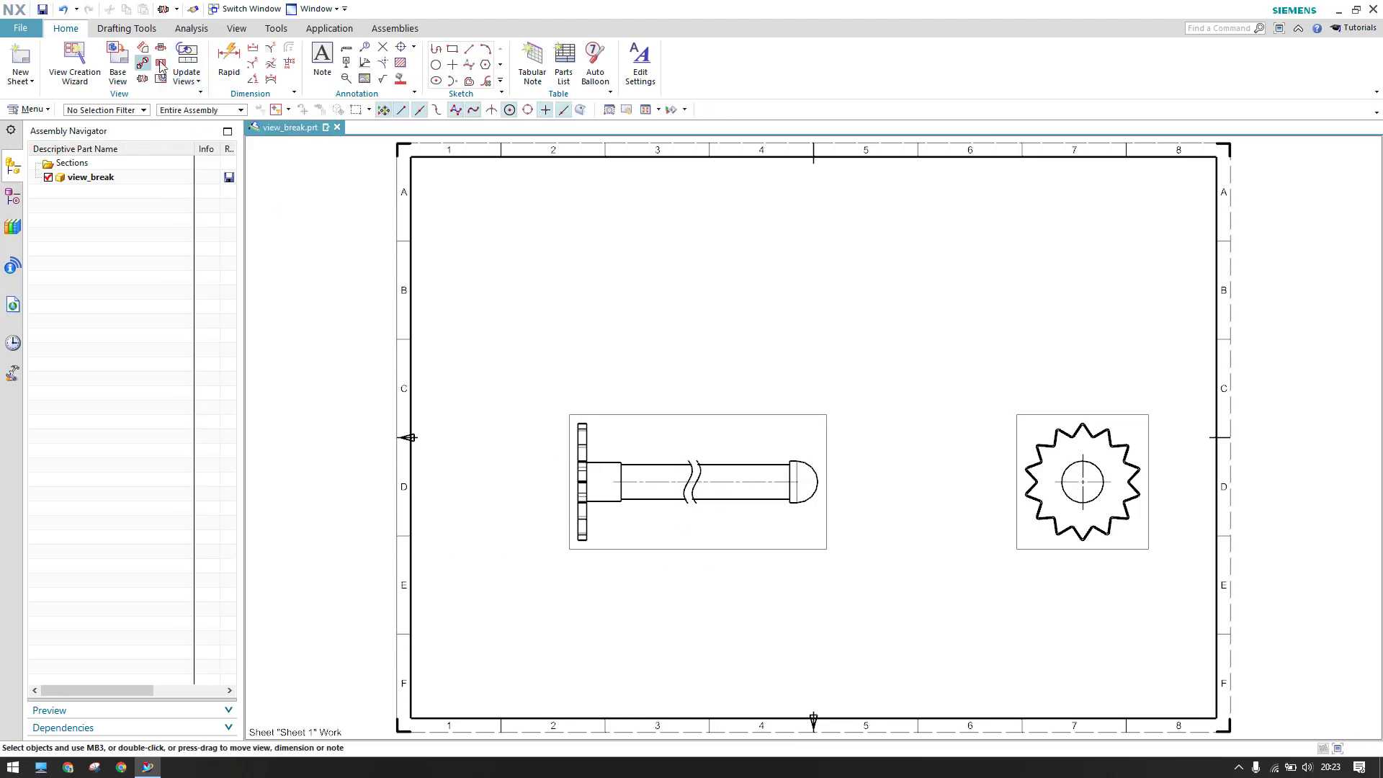
{"action": "left_click", "coordinate": [229, 61]}
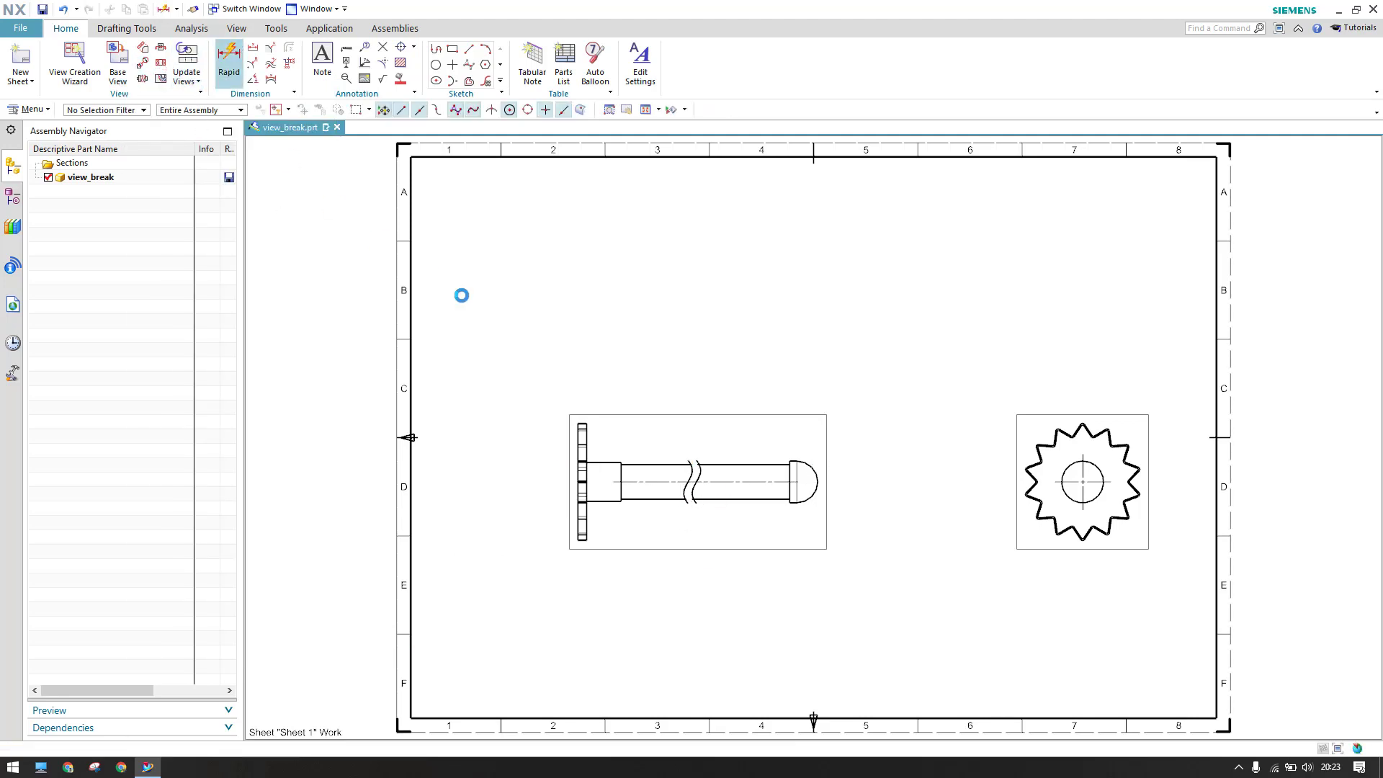
Dimension the broken shaft's overall length end to end as 667,5, placed above the view.
{"action": "left_click", "coordinate": [579, 424]}
{"action": "left_click", "coordinate": [793, 479]}
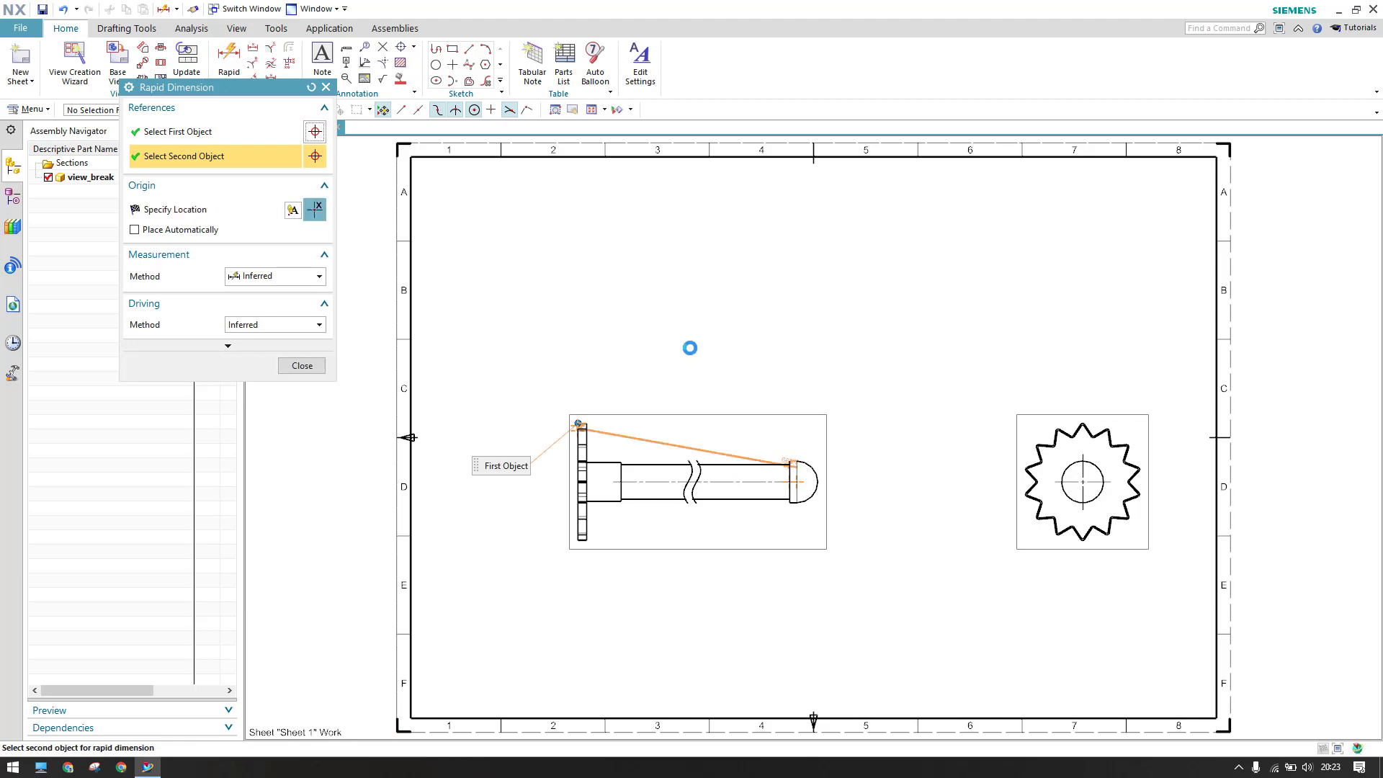
{"action": "left_click", "coordinate": [681, 336]}
{"action": "scroll", "coordinate": [676, 338], "scroll_direction": "up", "scroll_amount": 4}
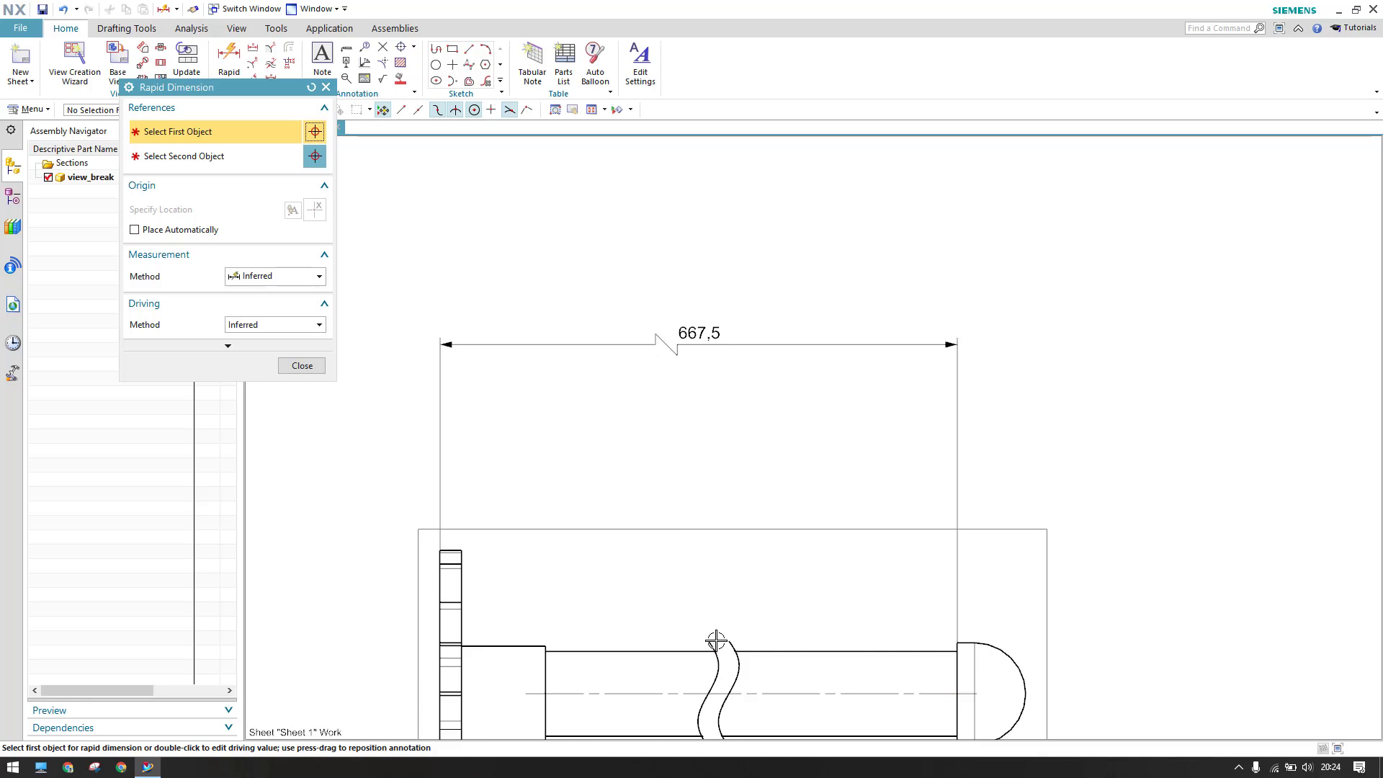
{"action": "left_click", "coordinate": [312, 366]}
{"action": "key", "text": "ctrl+f"}
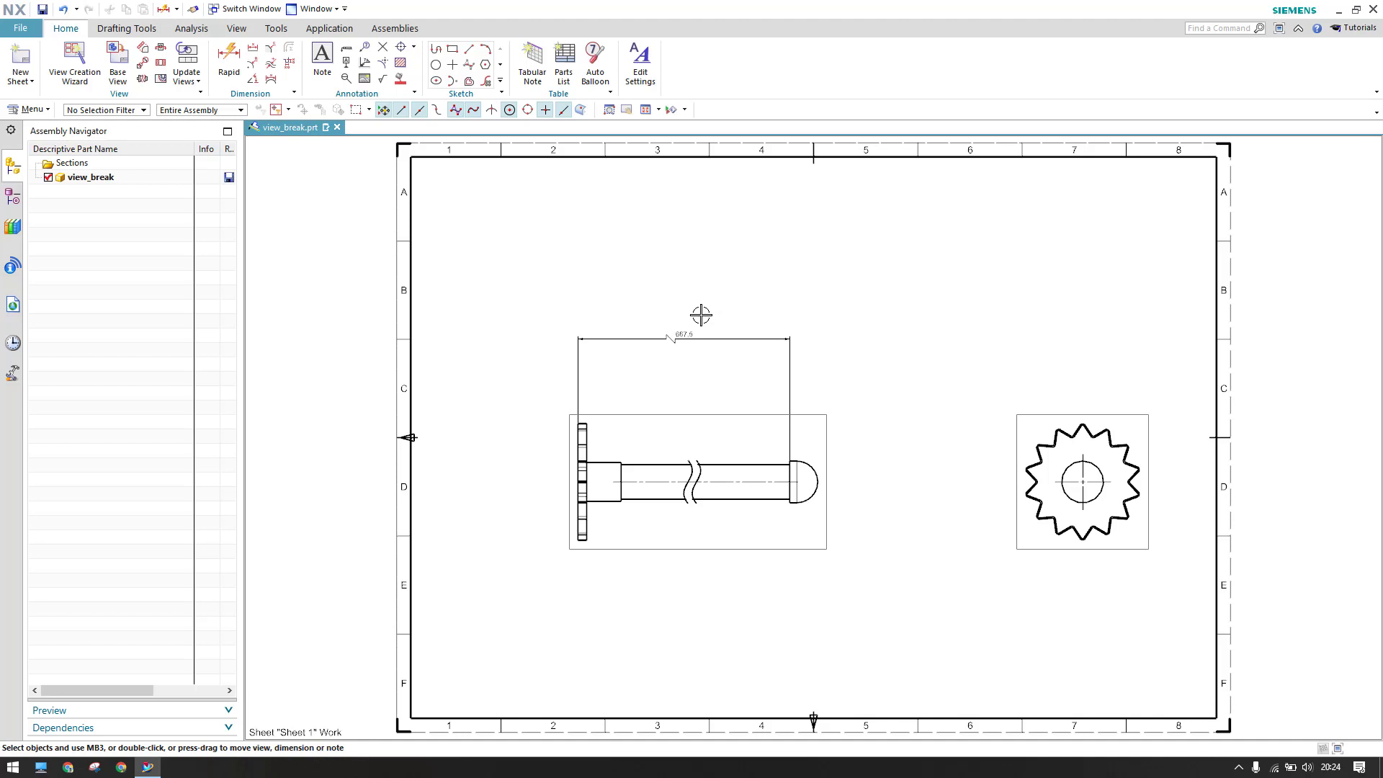
Delete the 667,5 dimension and undo twice to remove the view break.
{"action": "scroll", "coordinate": [701, 315], "scroll_direction": "up", "scroll_amount": 3}
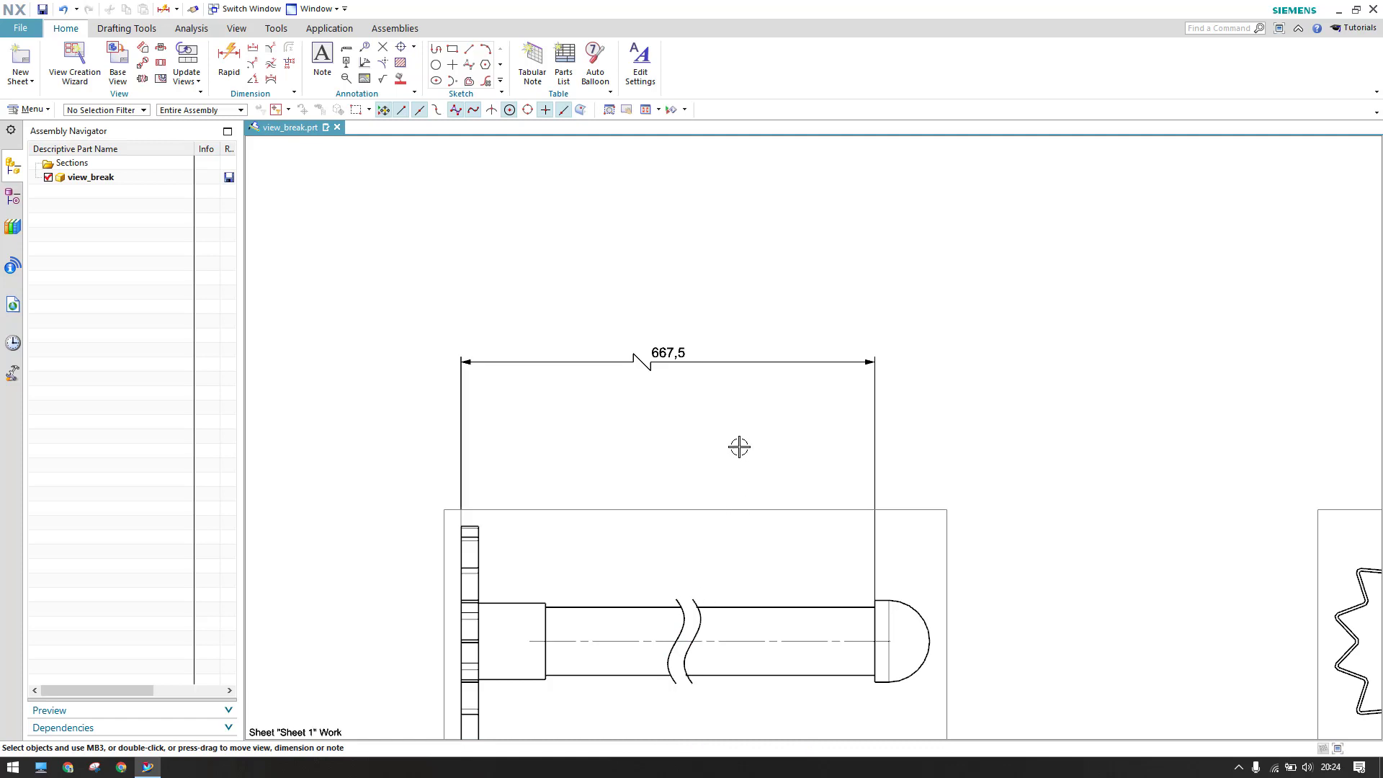
{"action": "left_click", "coordinate": [639, 359]}
{"action": "key", "text": "Delete"}
{"action": "key", "text": "ctrl+f"}
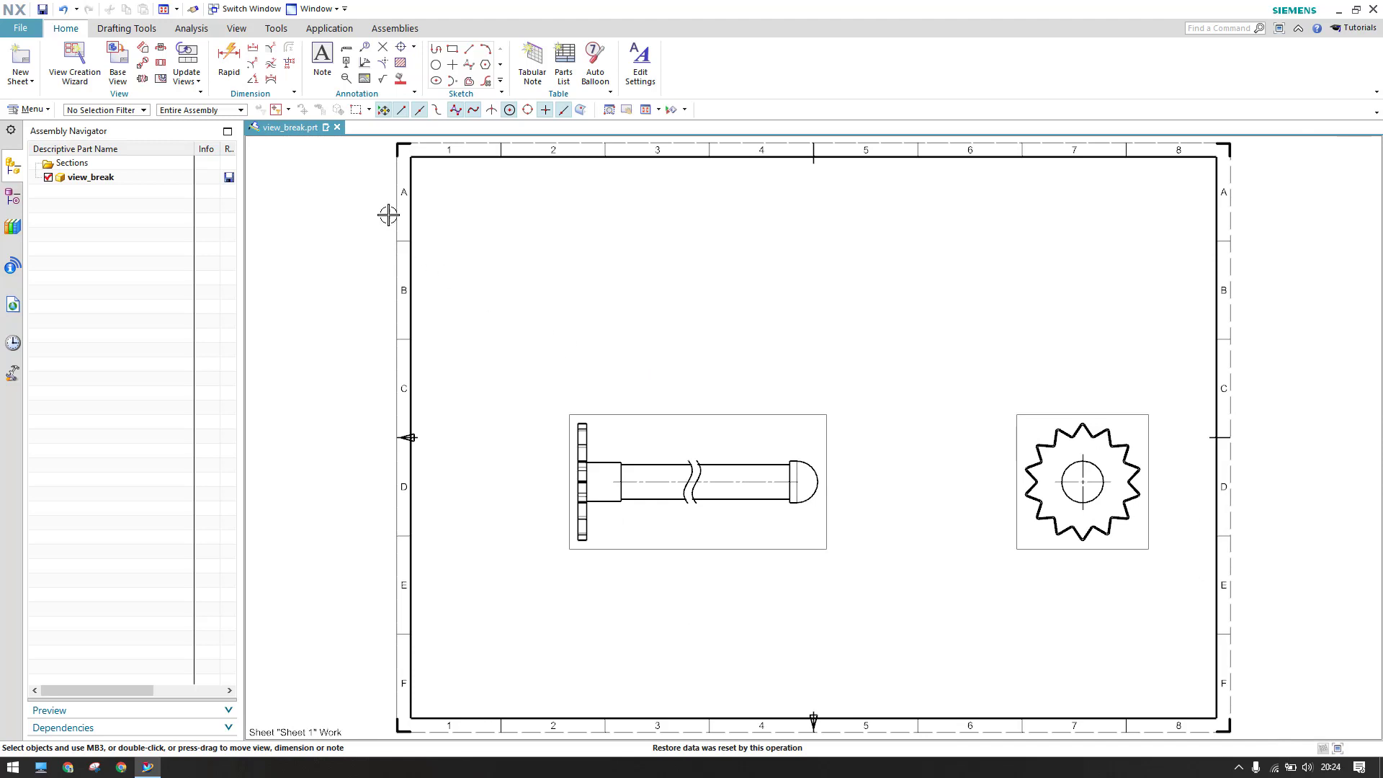
{"action": "key", "text": "ctrl+z"}
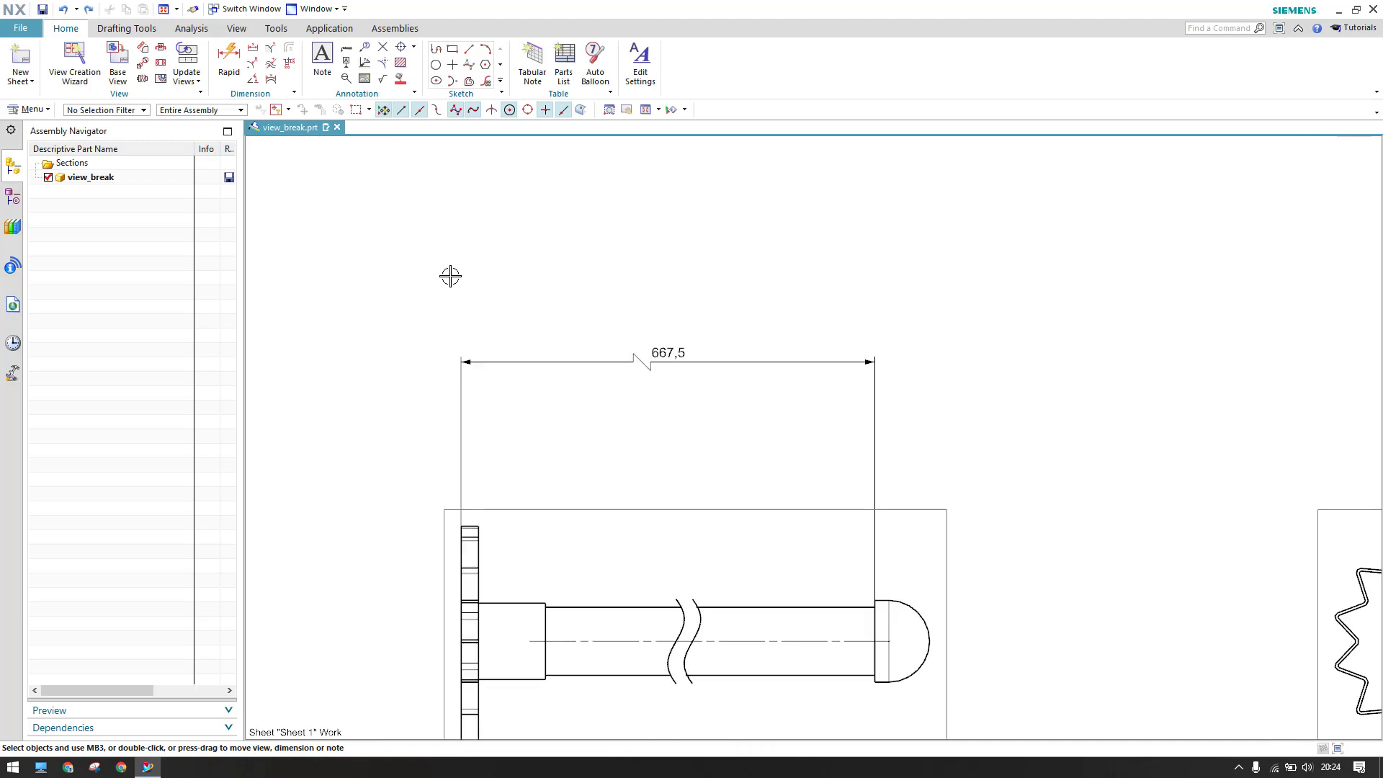
{"action": "key", "text": "ctrl+z"}
{"action": "key", "text": "ctrl+z"}
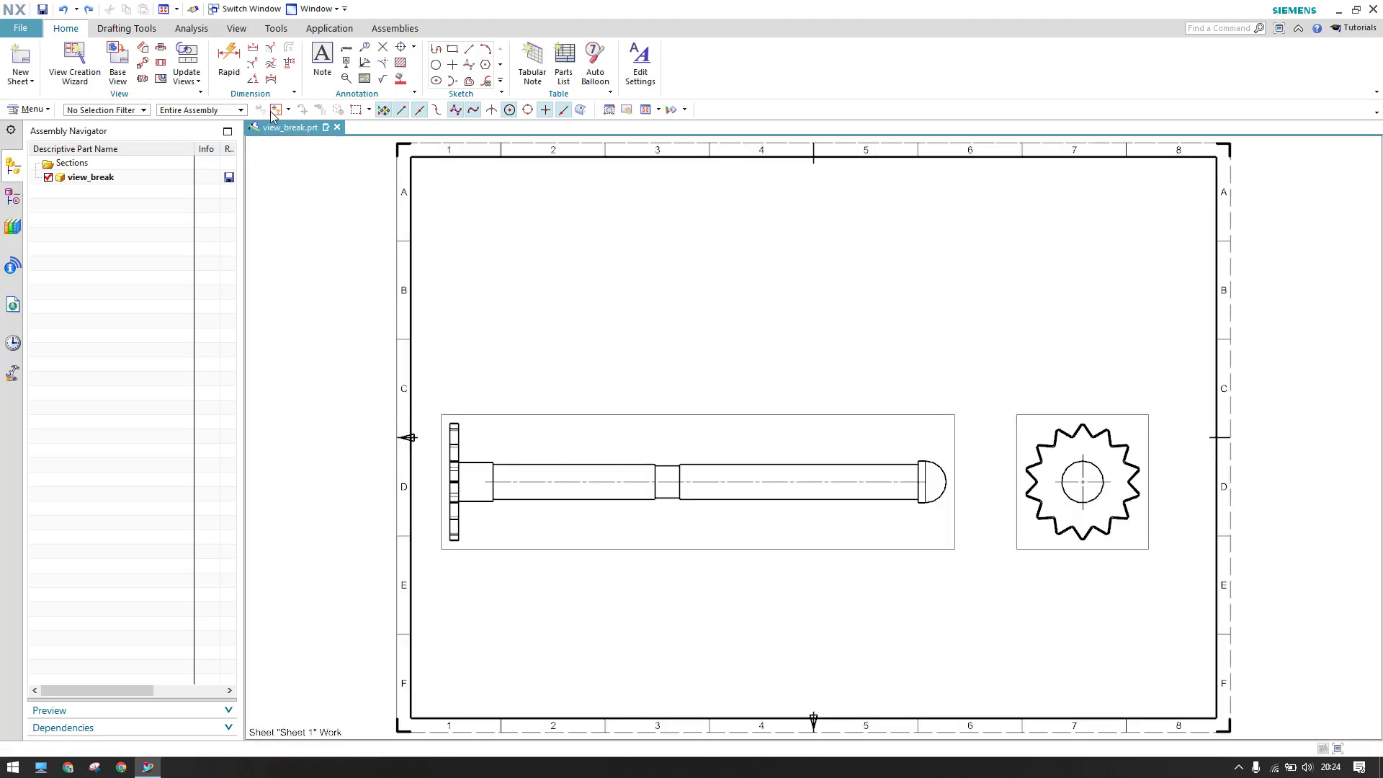
{"action": "left_click", "coordinate": [161, 78]}
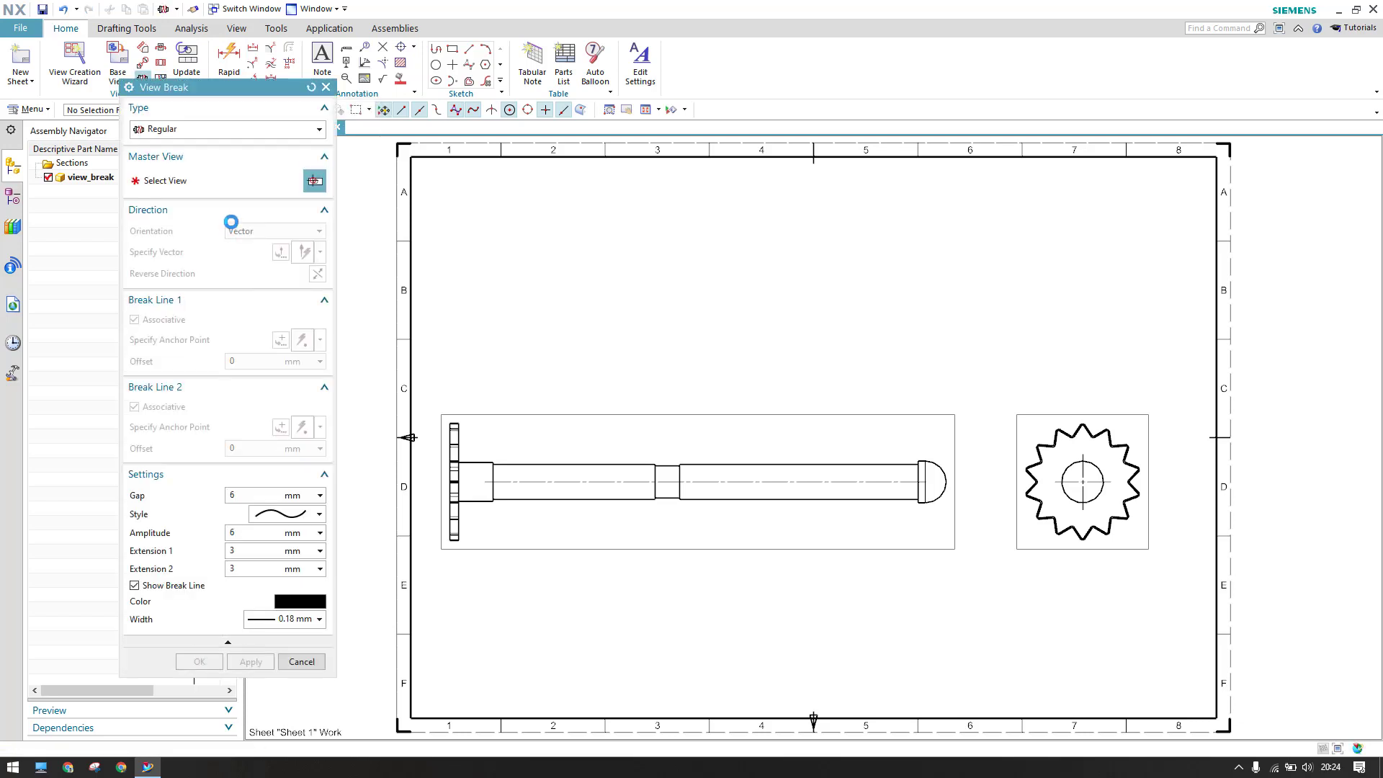
{"action": "left_click", "coordinate": [181, 133]}
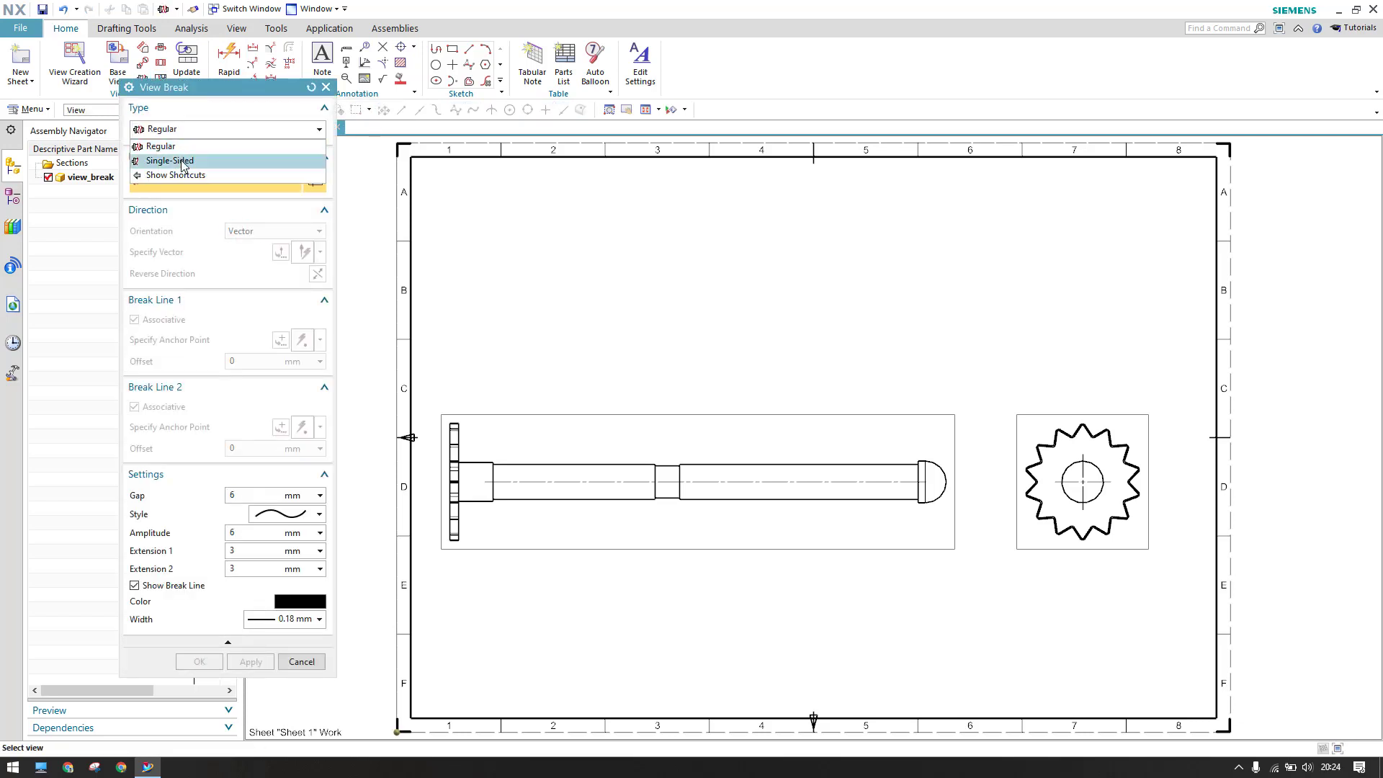
{"action": "left_click", "coordinate": [180, 160]}
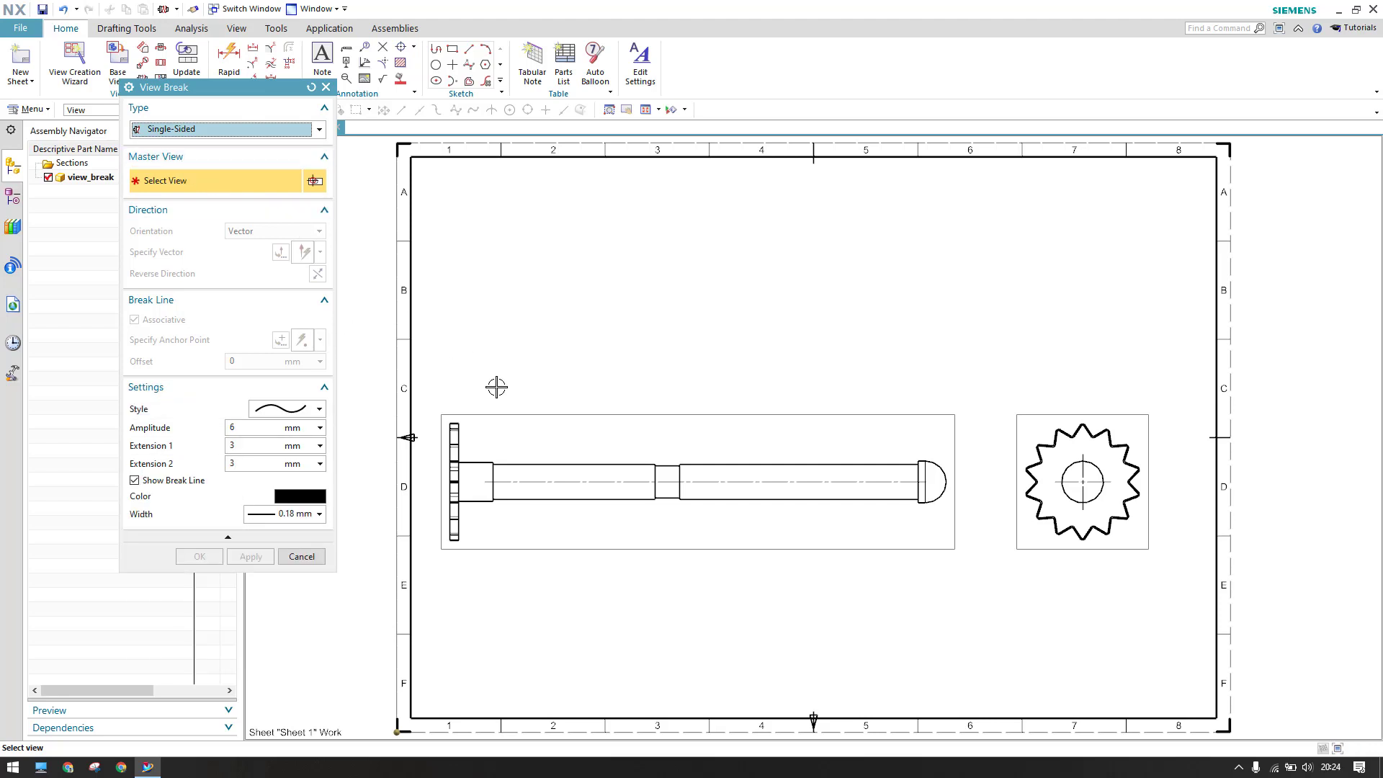
{"action": "left_click", "coordinate": [631, 408]}
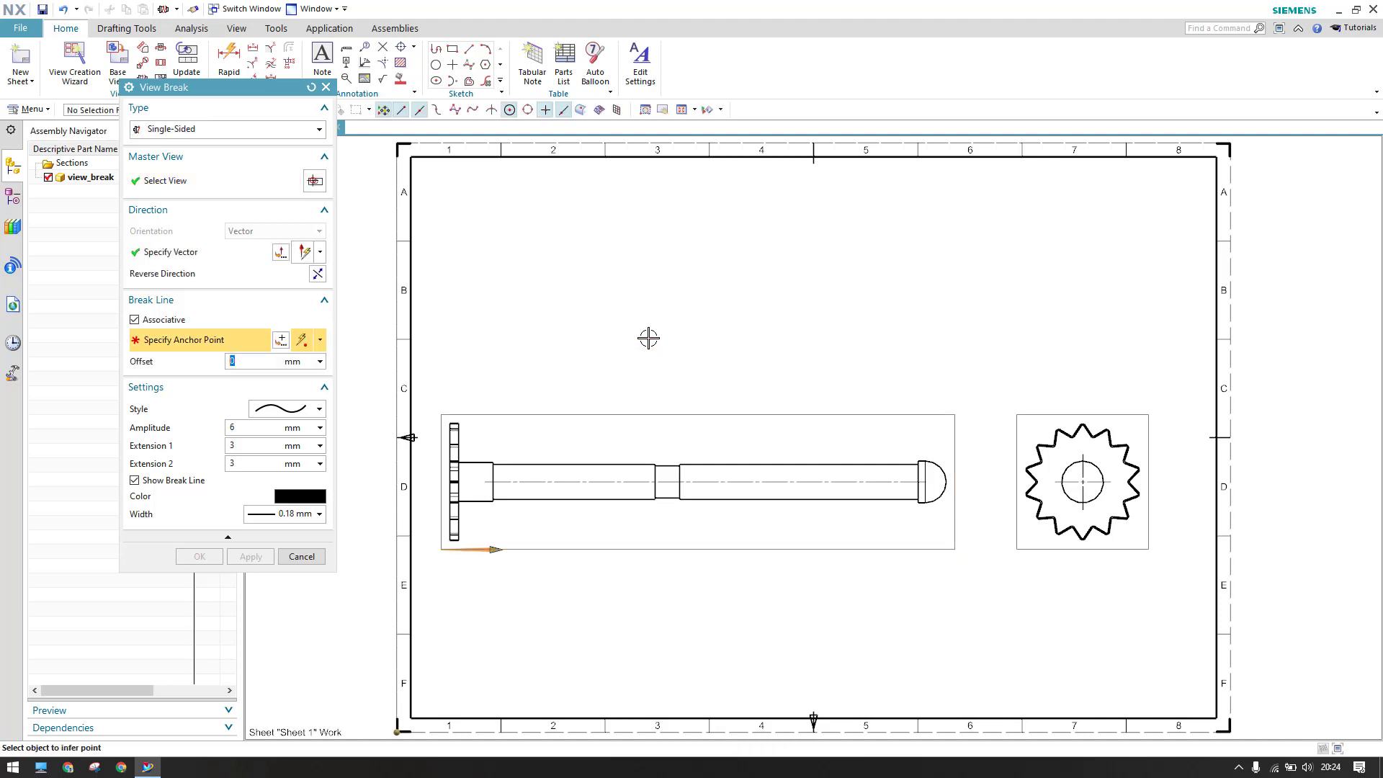
{"action": "left_click", "coordinate": [627, 467]}
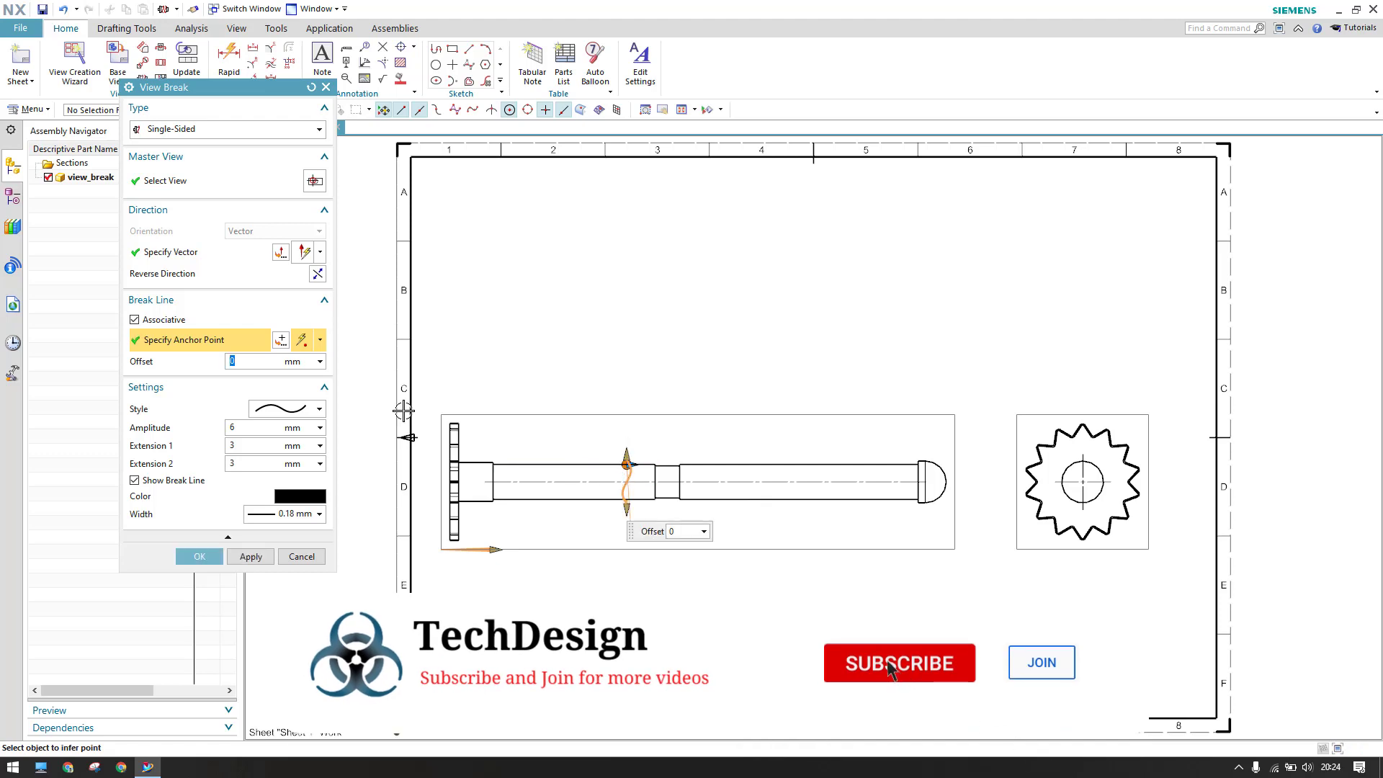
{"action": "left_click", "coordinate": [213, 261]}
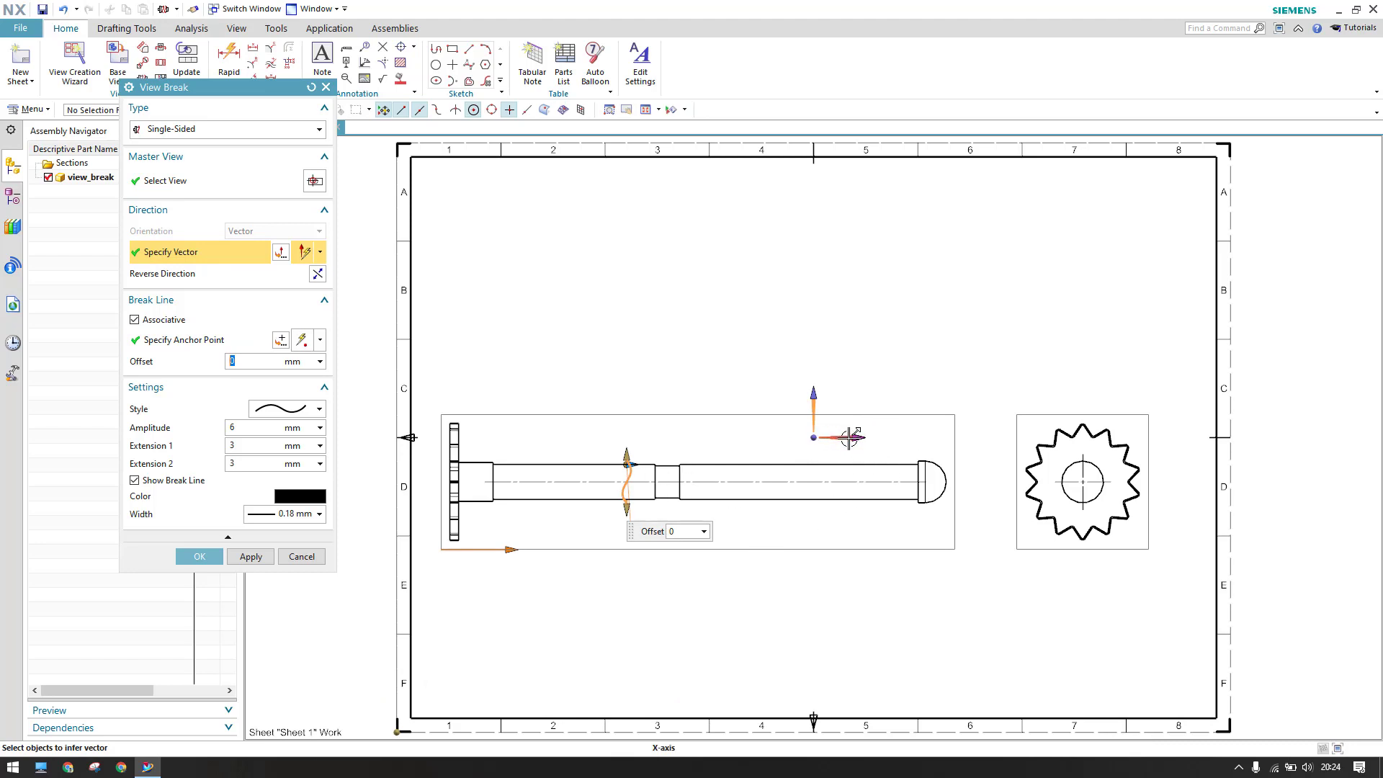
{"action": "left_click", "coordinate": [251, 559]}
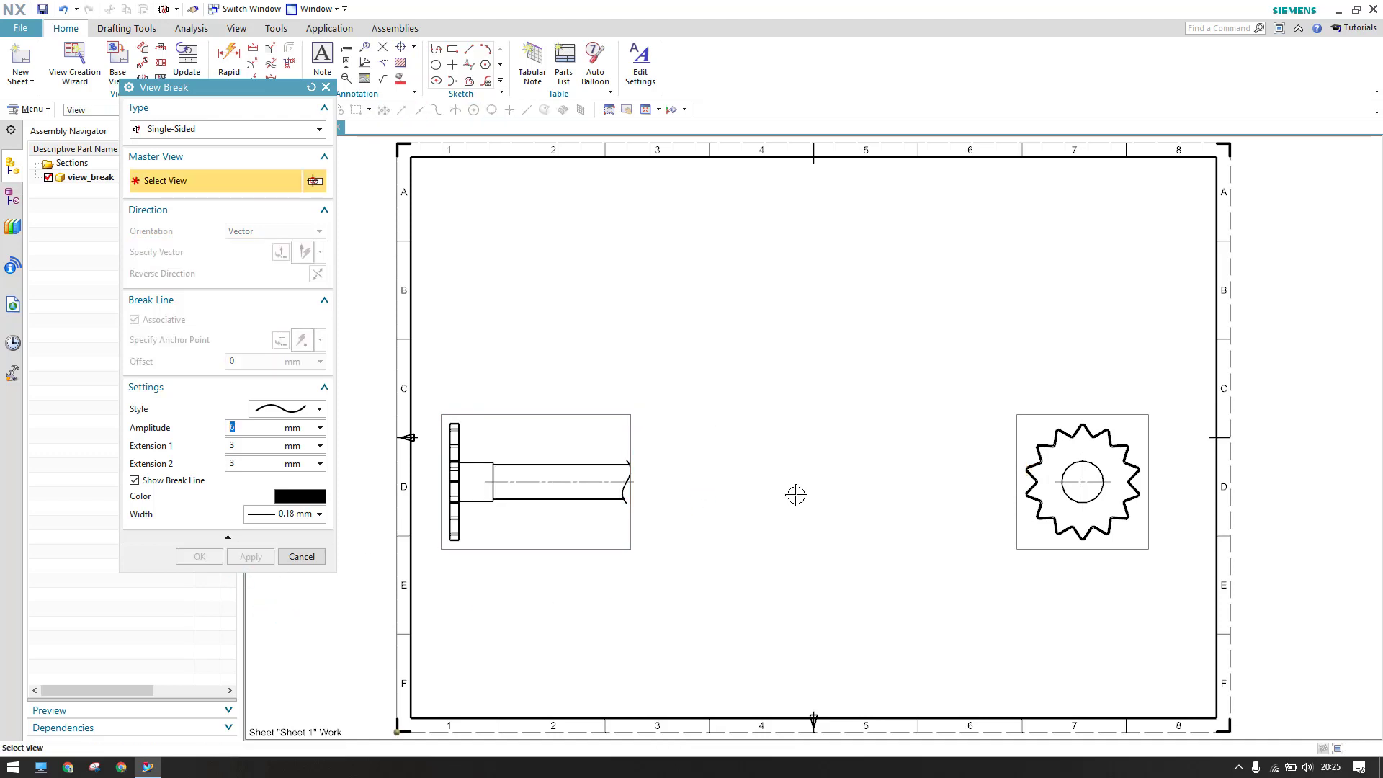
{"action": "key", "text": "Escape"}
{"action": "key", "text": "ctrl+z"}
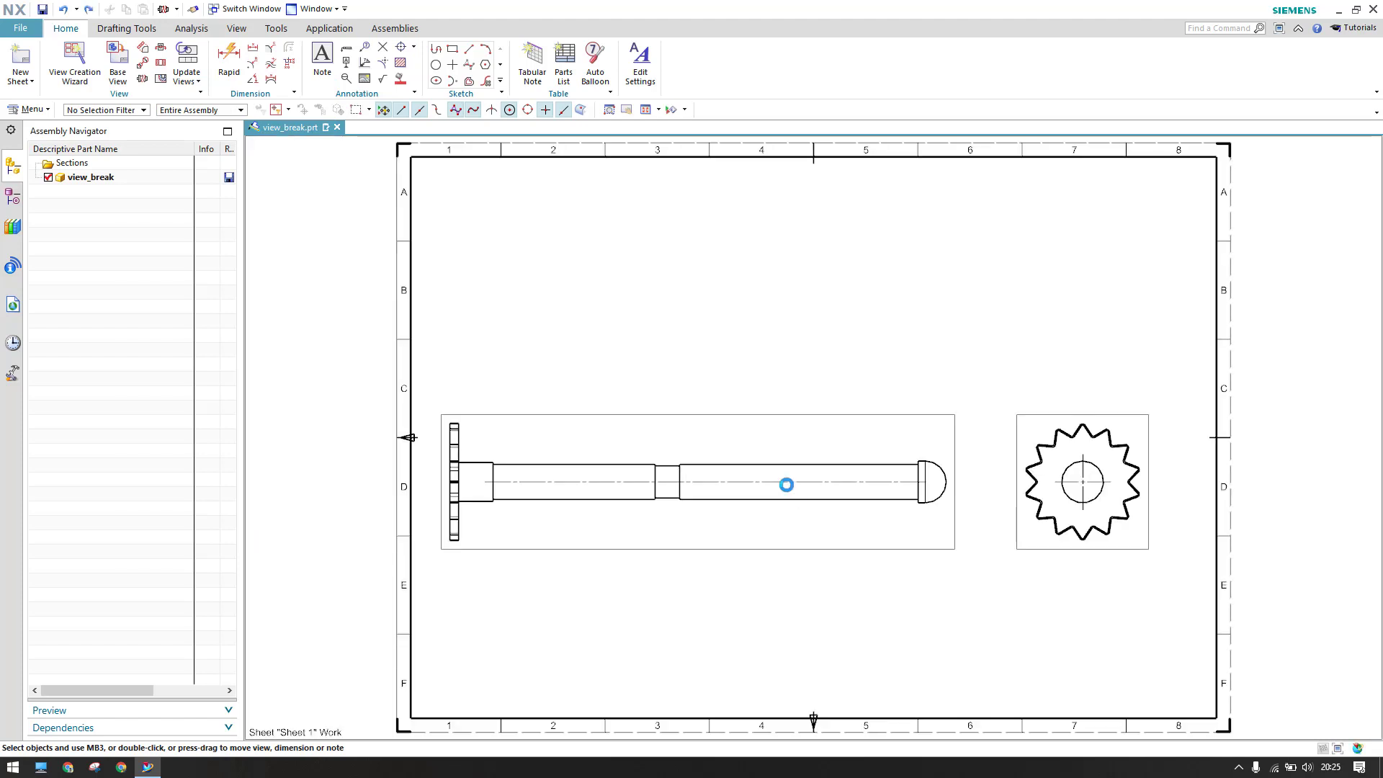
{"action": "left_click", "coordinate": [144, 83]}
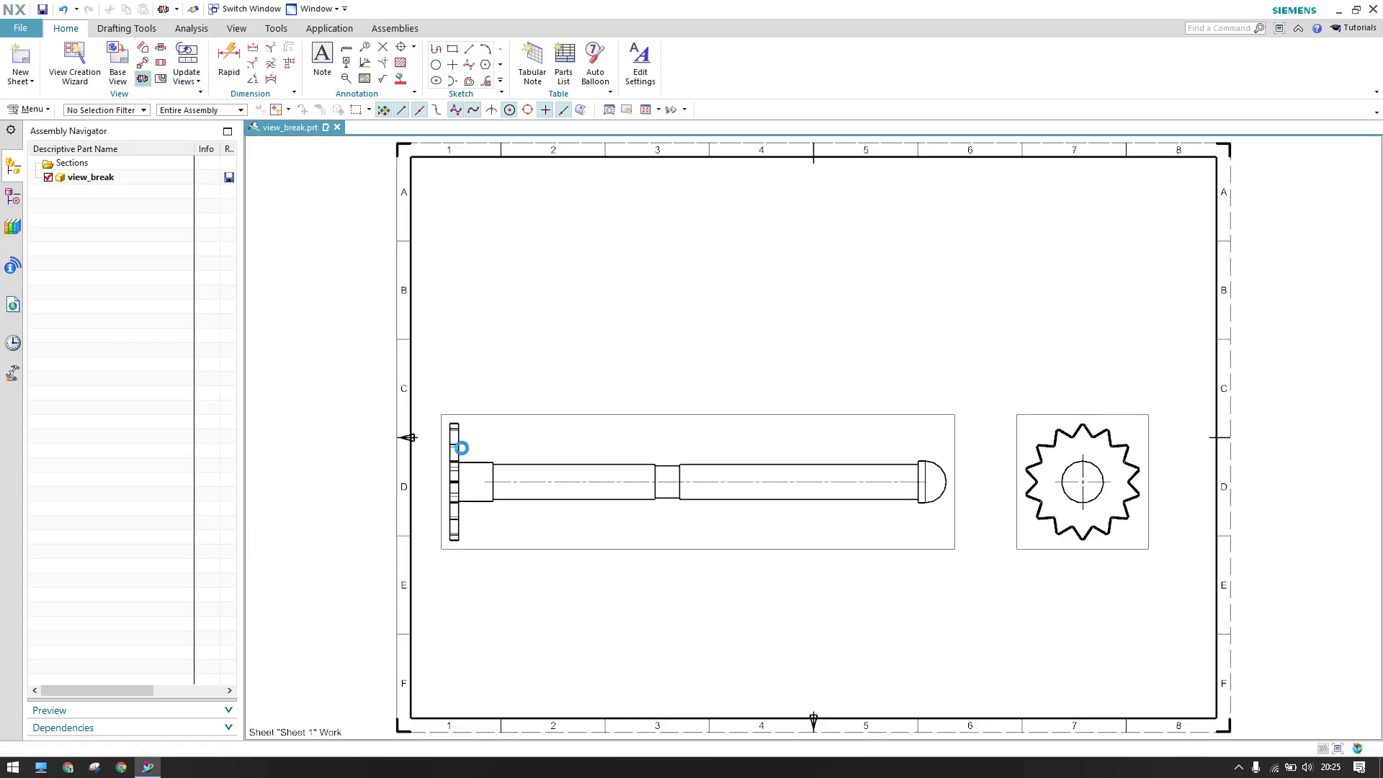
{"action": "left_click", "coordinate": [618, 468]}
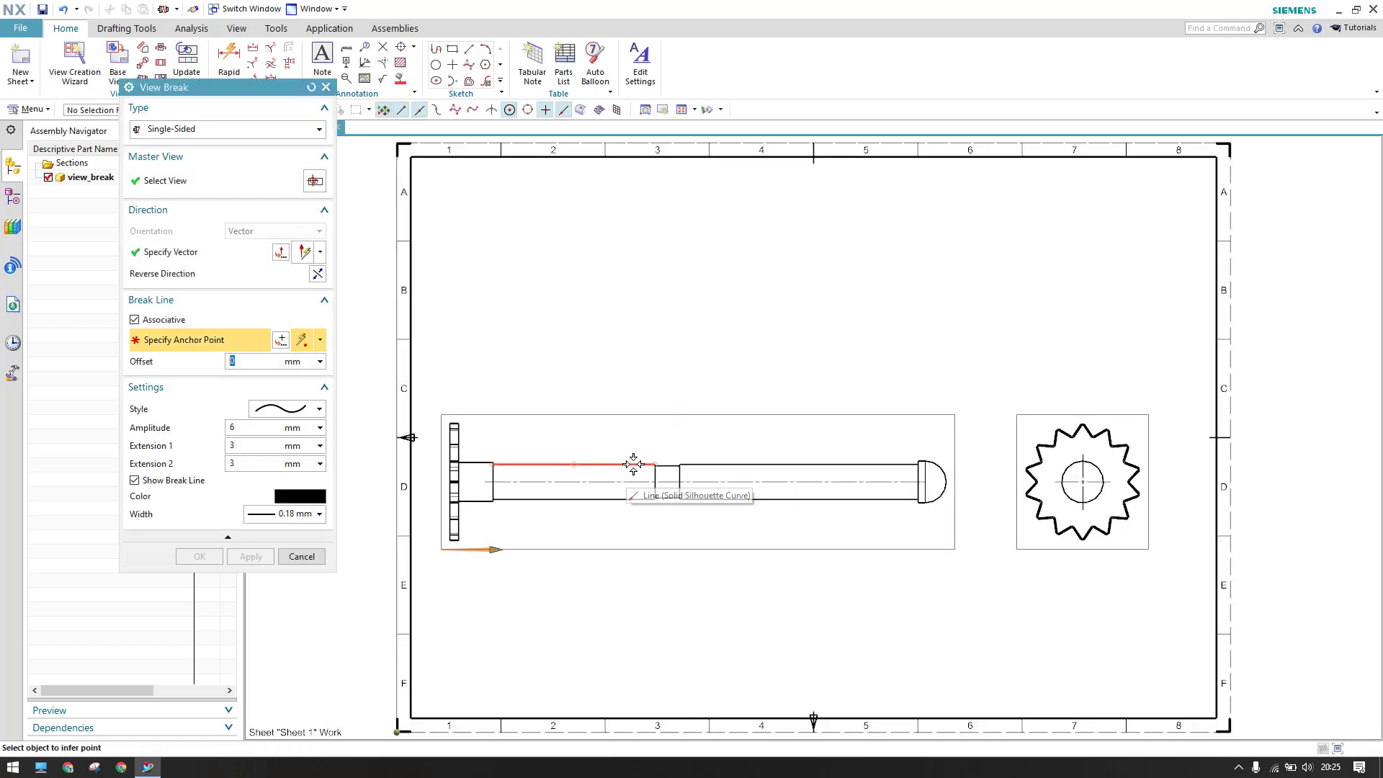
{"action": "left_click", "coordinate": [632, 466]}
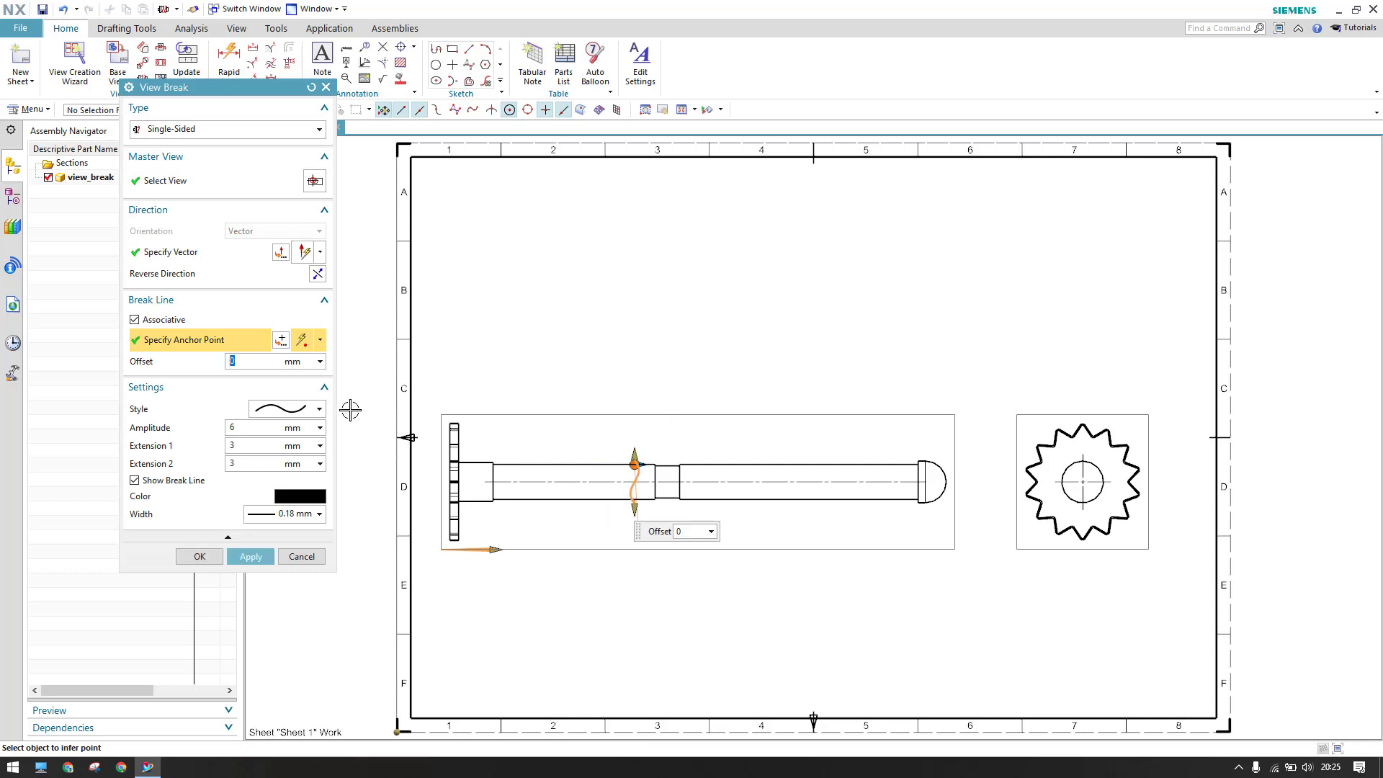
{"action": "left_click", "coordinate": [209, 254]}
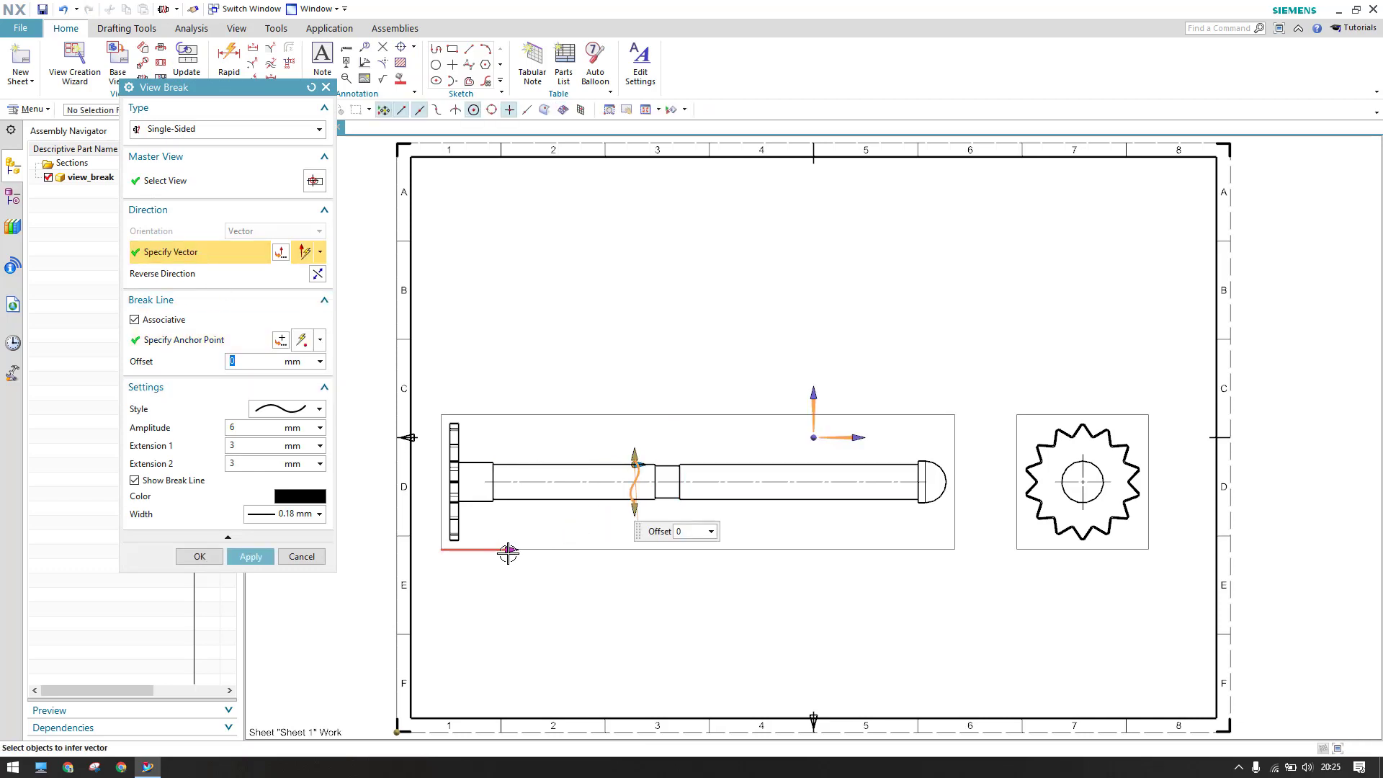
{"action": "left_click", "coordinate": [468, 555]}
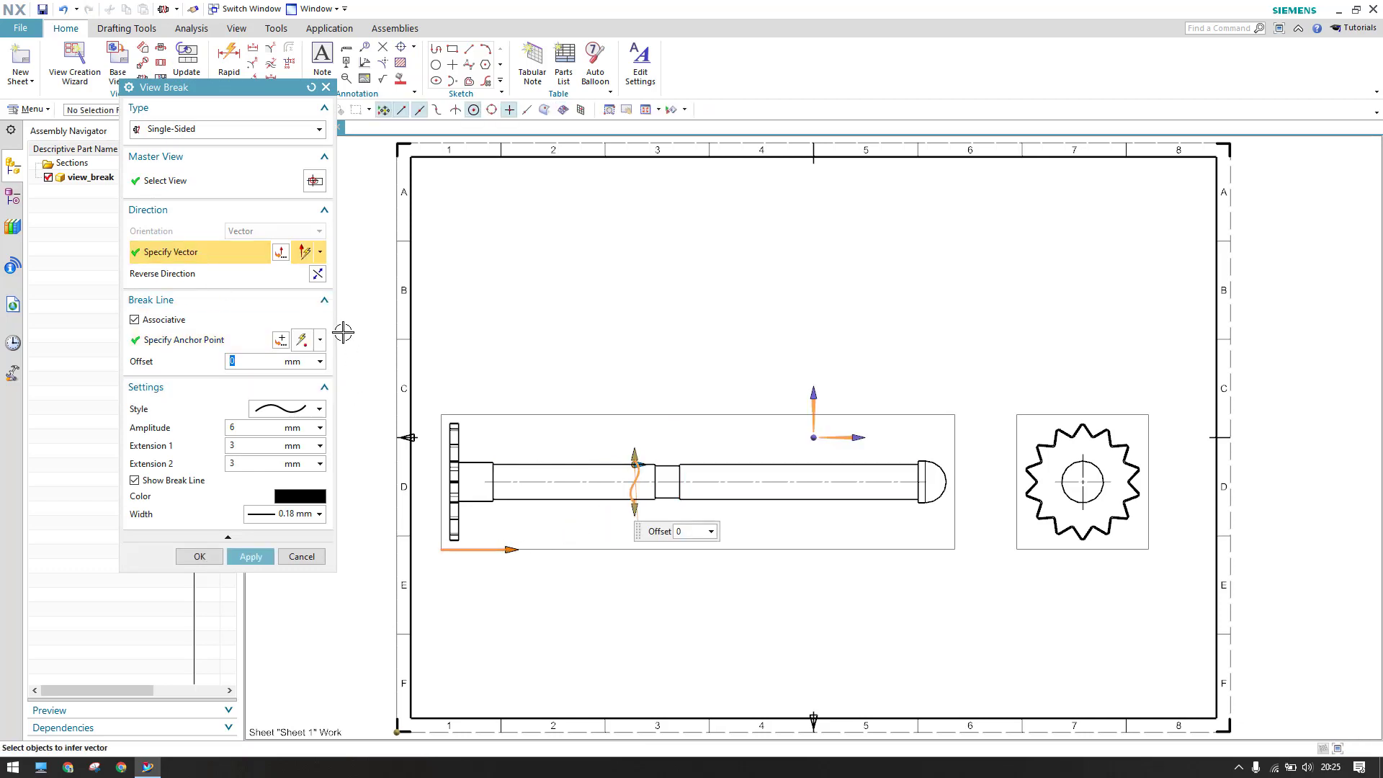
{"action": "left_click", "coordinate": [317, 278]}
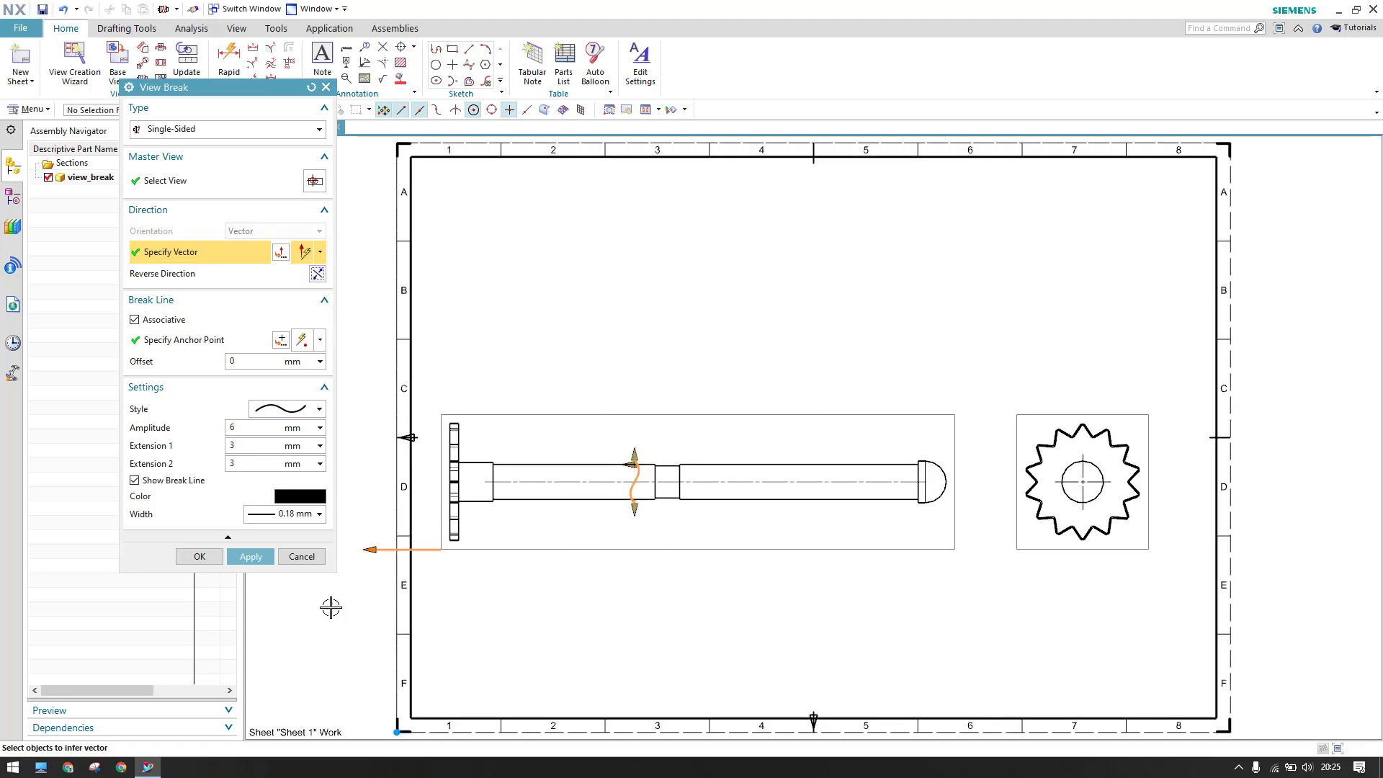
{"action": "left_click", "coordinate": [205, 559]}
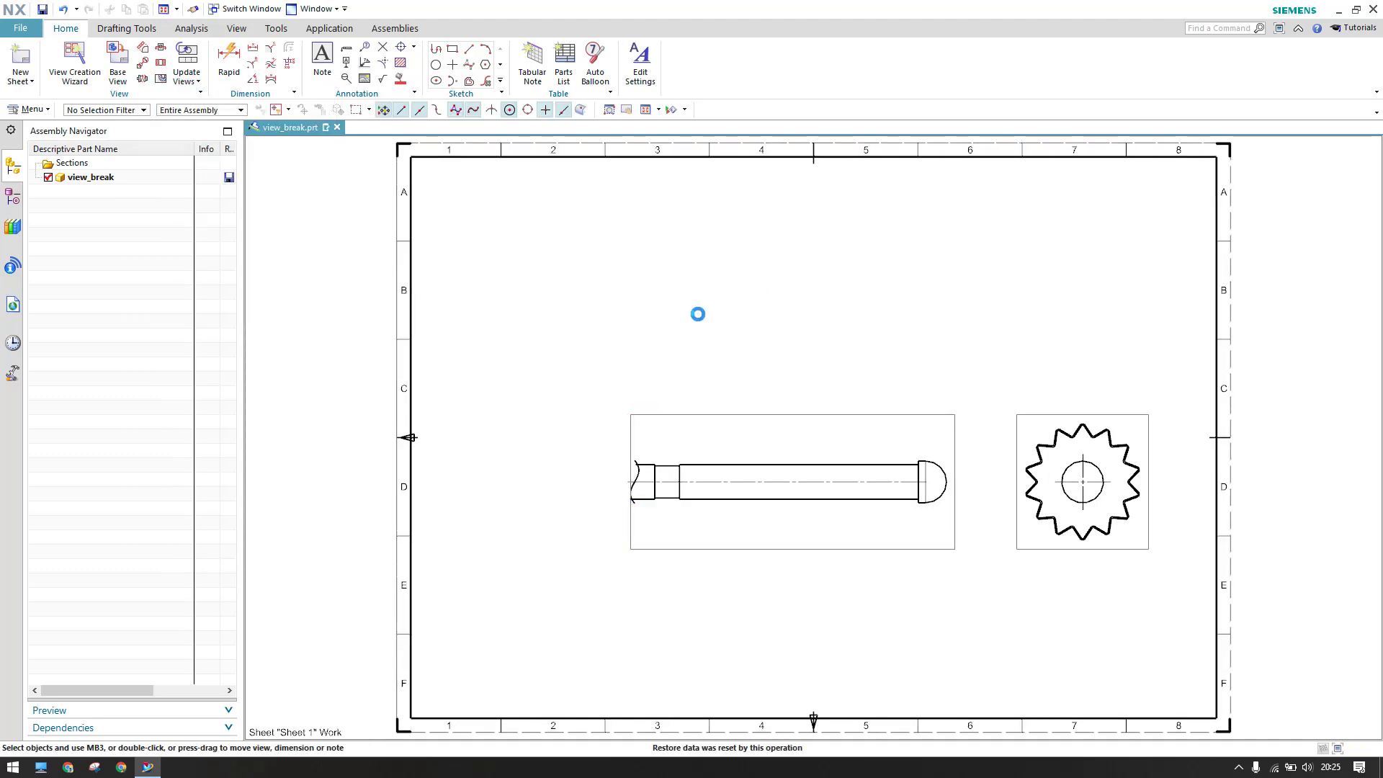
{"action": "key", "text": "ctrl+z"}
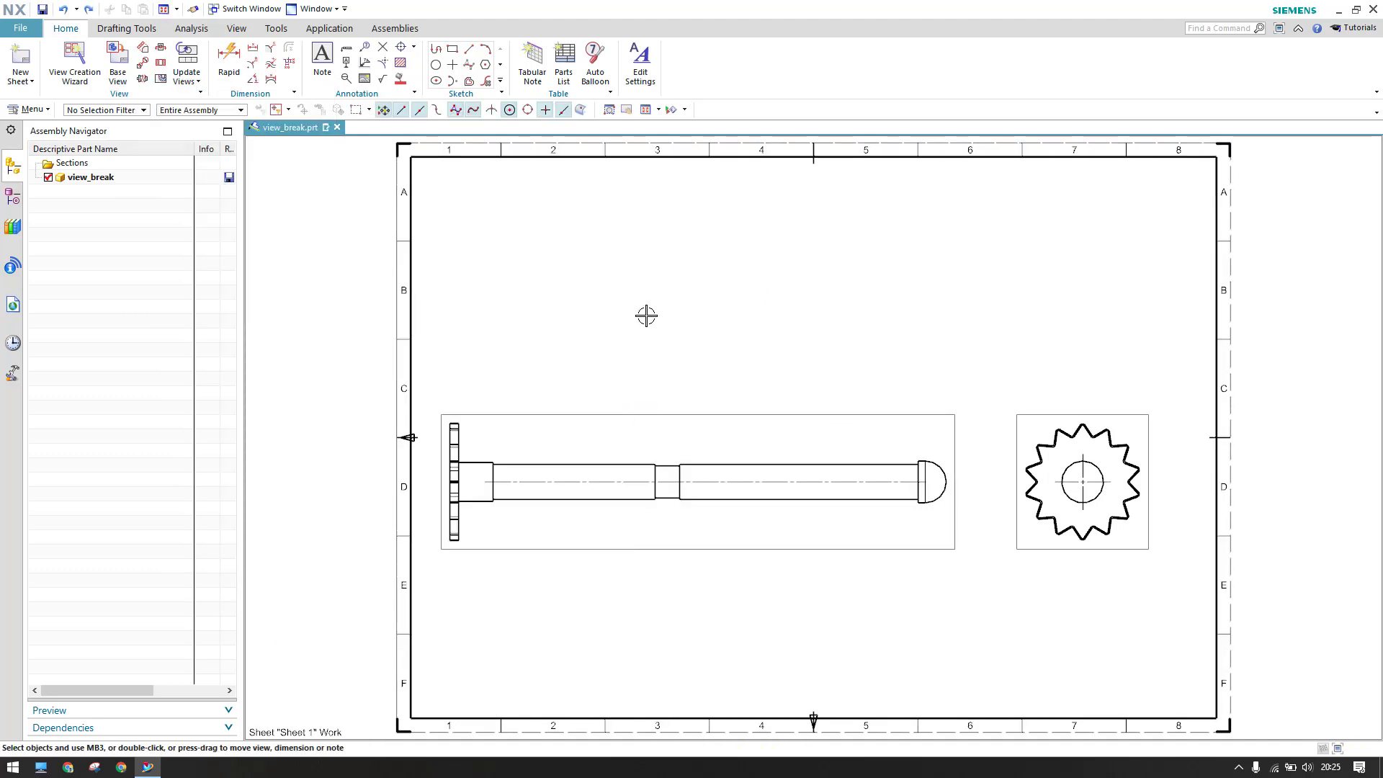